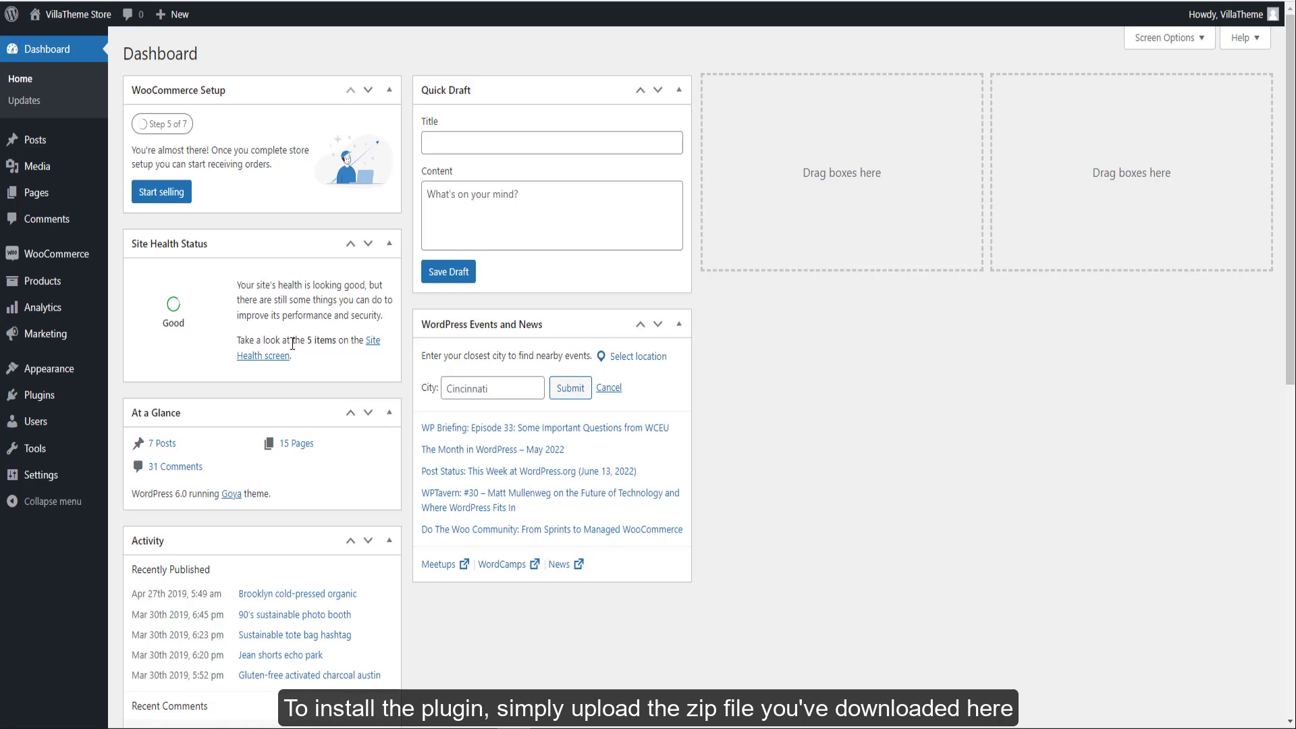
Upload the W2S plugin zip as a new plugin and install it.
mouse_move(61, 394)
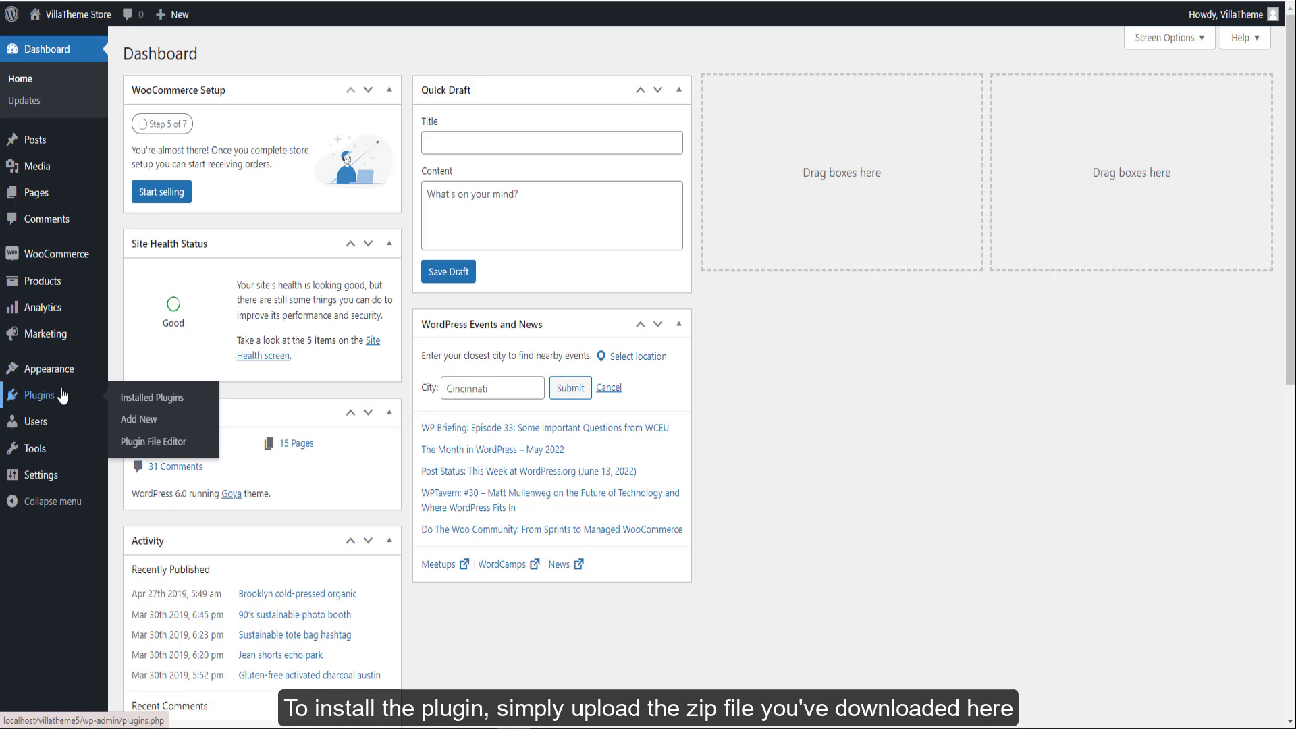
left_click(149, 418)
left_click(255, 54)
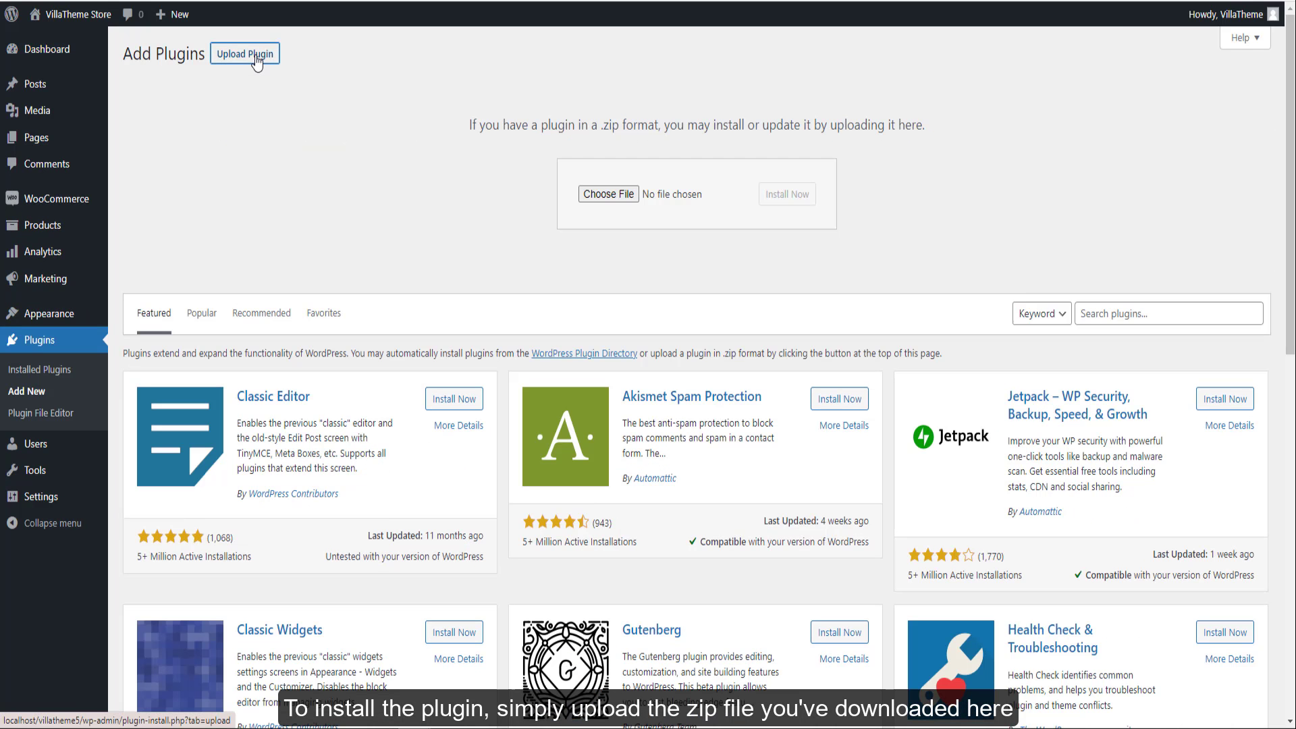
left_click(579, 190)
left_click(217, 260)
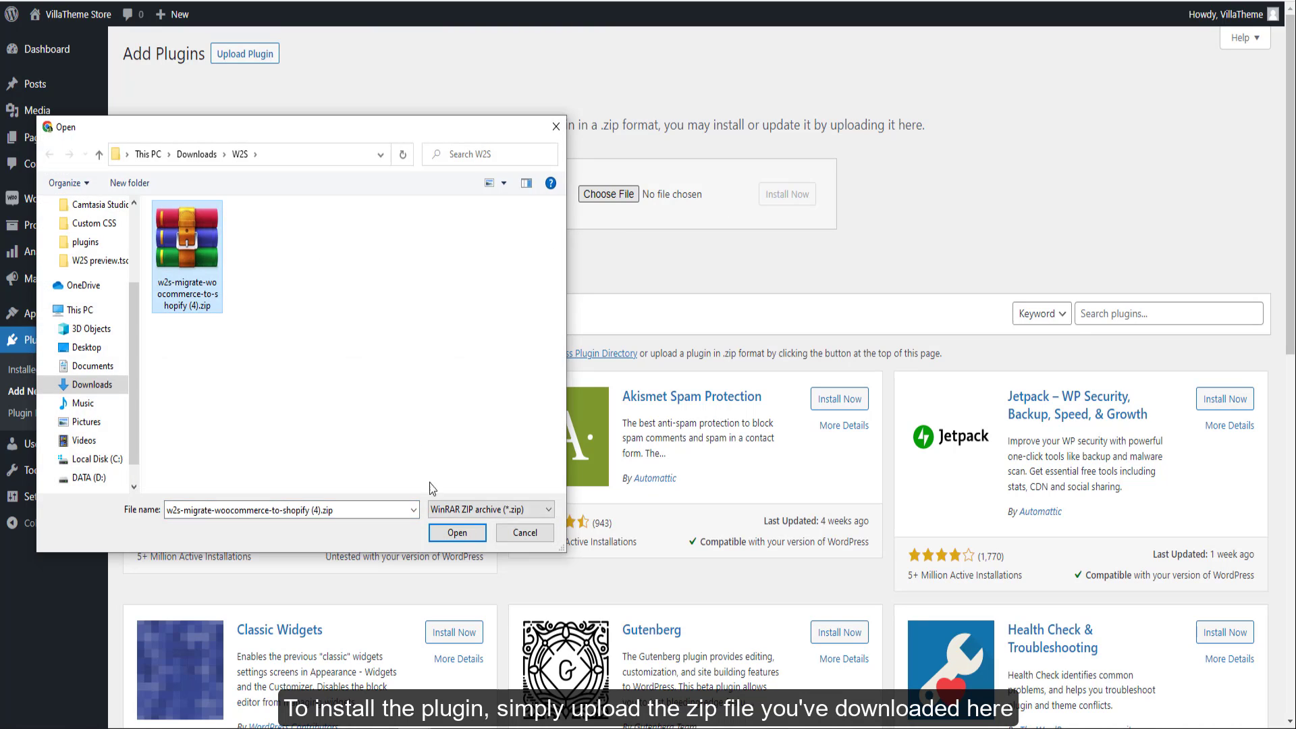
left_click(456, 532)
left_click(803, 204)
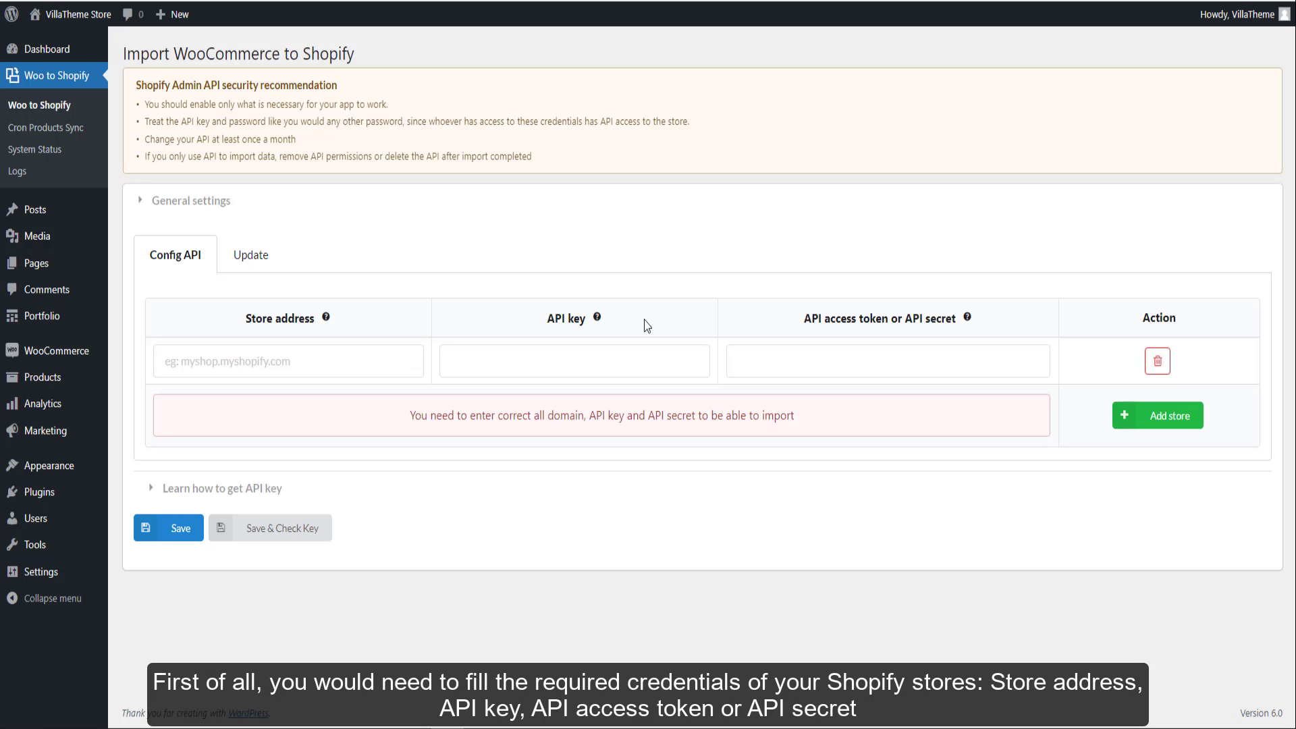
Expand the 'Learn how to get API key' guide and read through it.
left_click(439, 491)
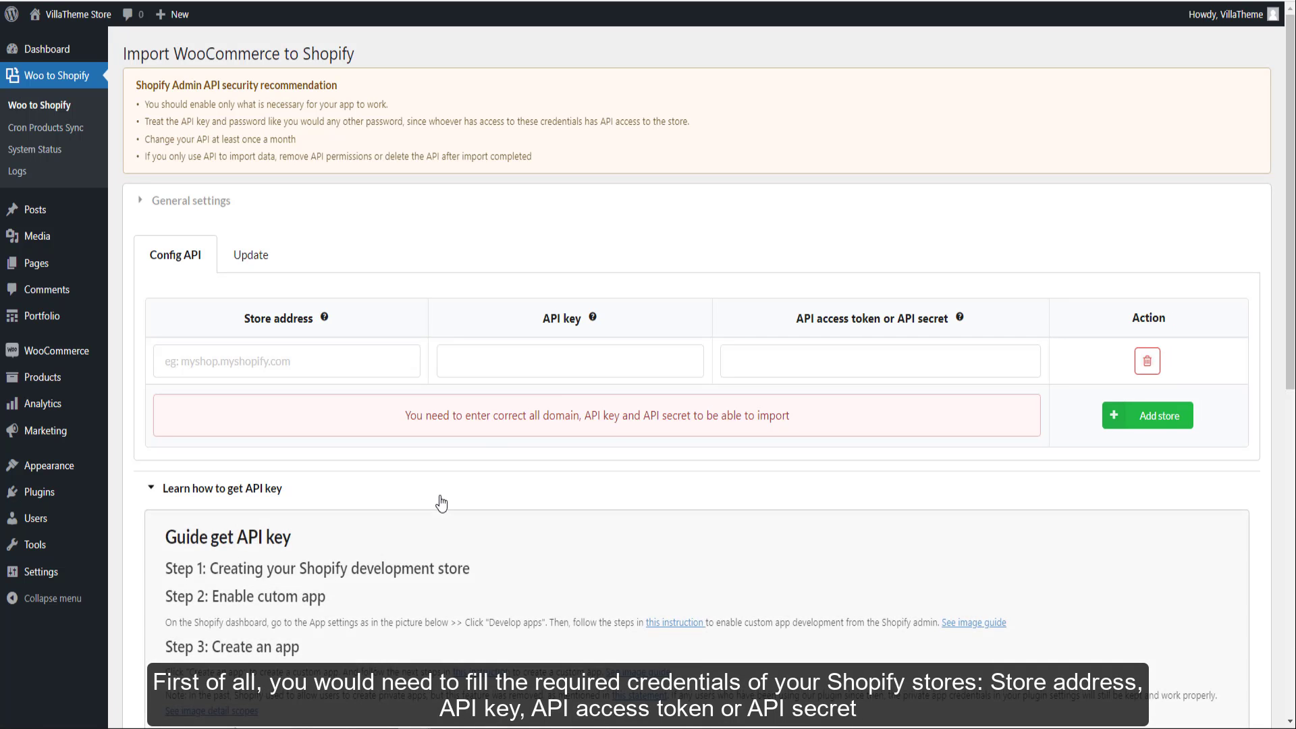
scroll(440, 500, "down", 5)
scroll(440, 503, "down", 4)
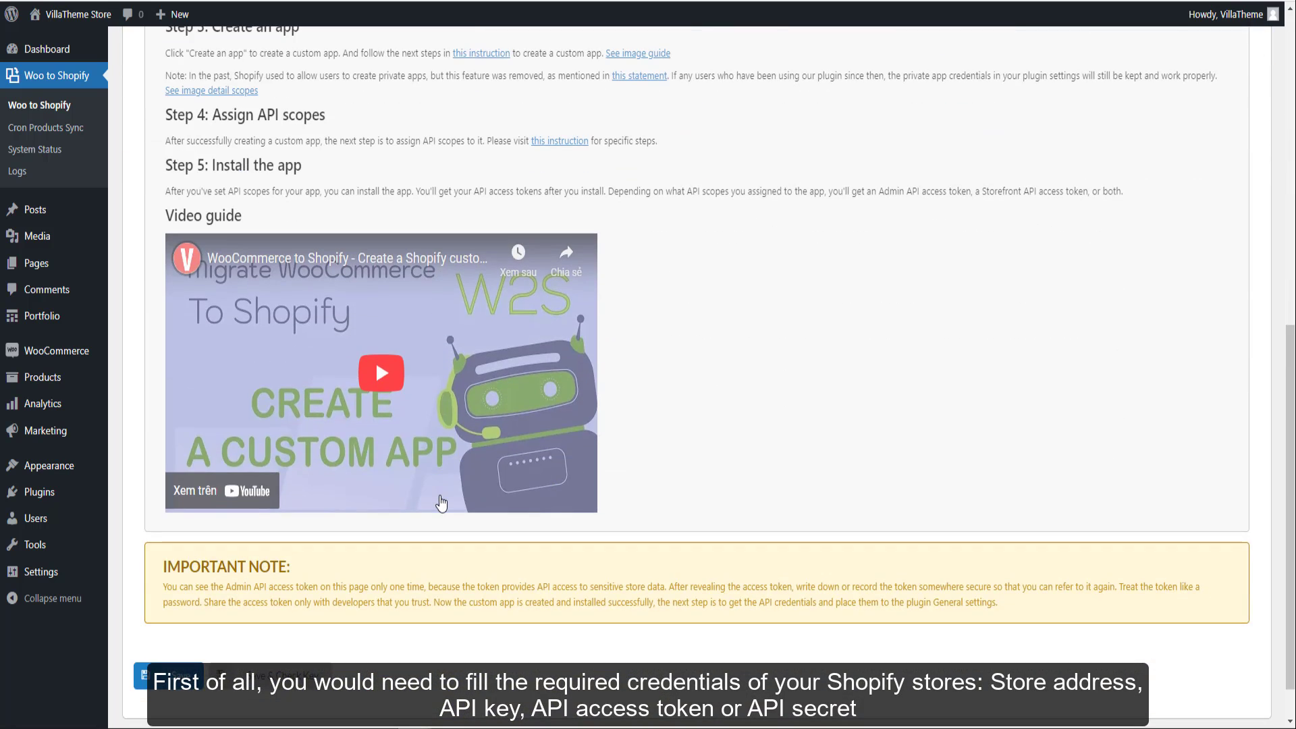
scroll(441, 503, "up", 1)
scroll(440, 503, "up", 8)
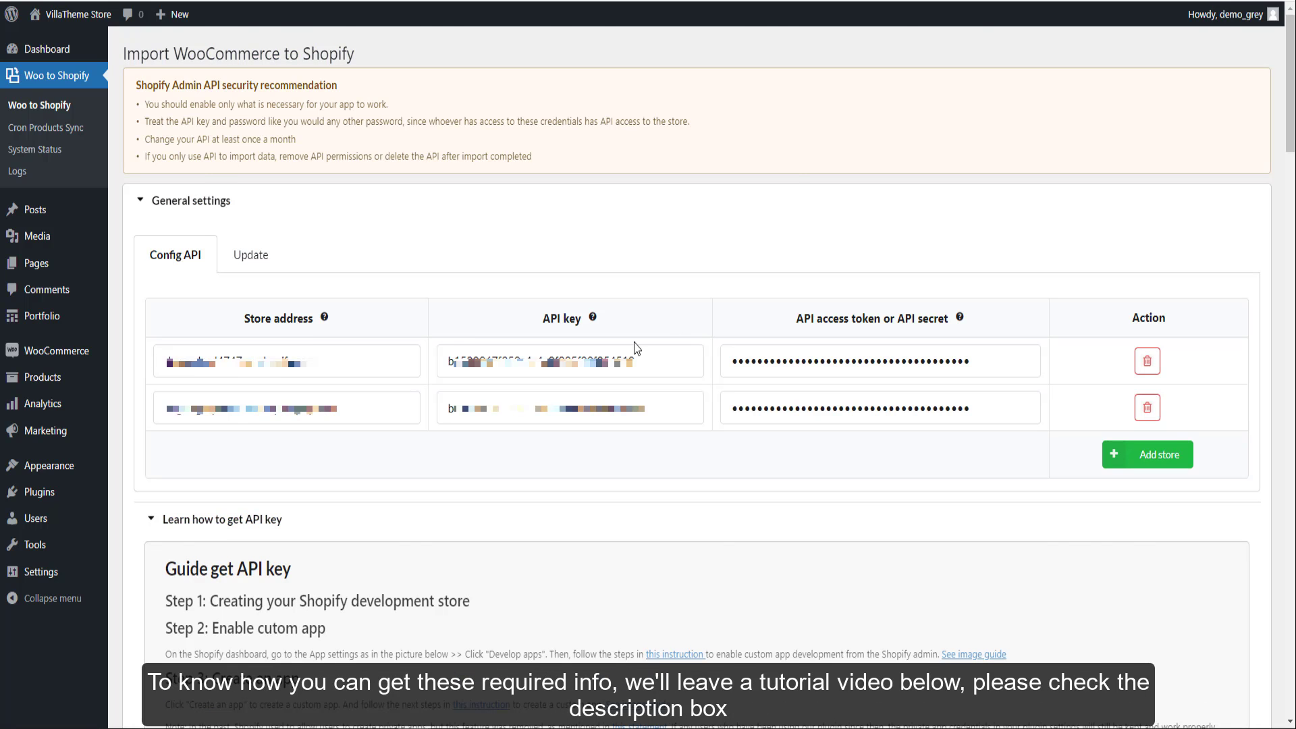
scroll(636, 348, "down", 8)
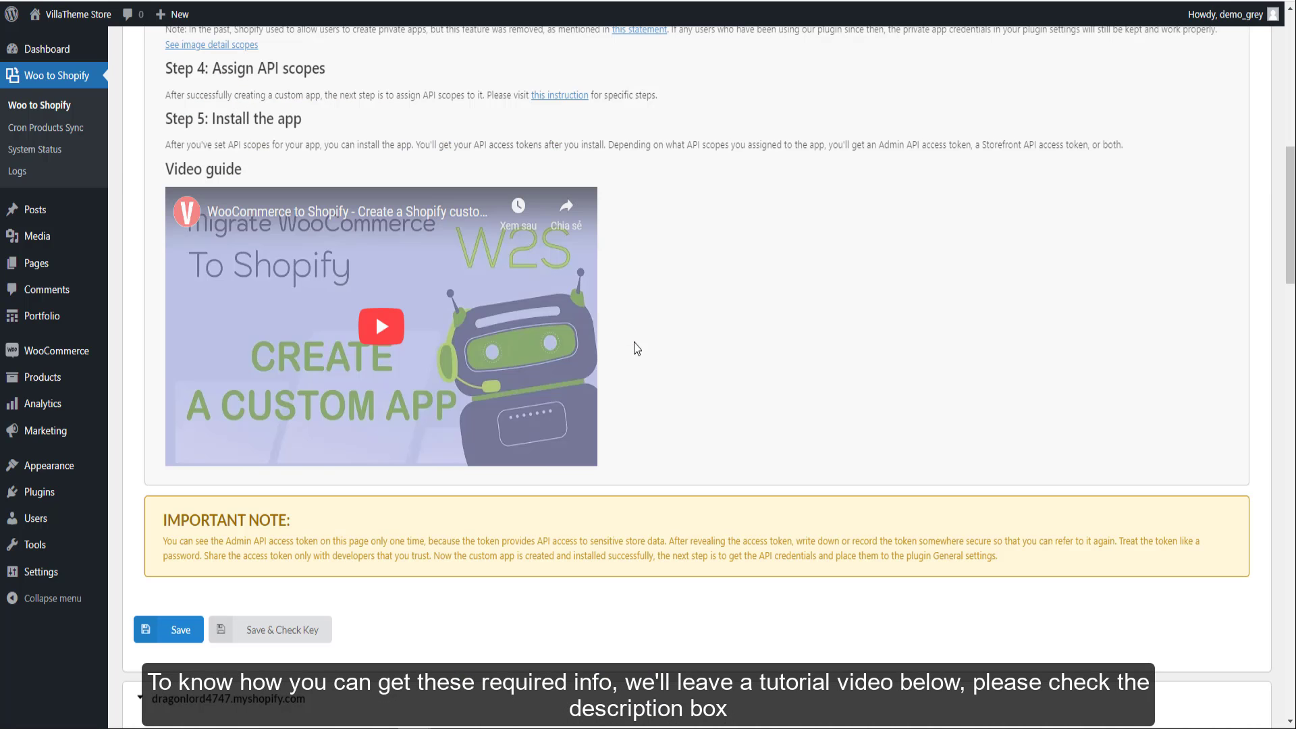
scroll(425, 467, "up", 1)
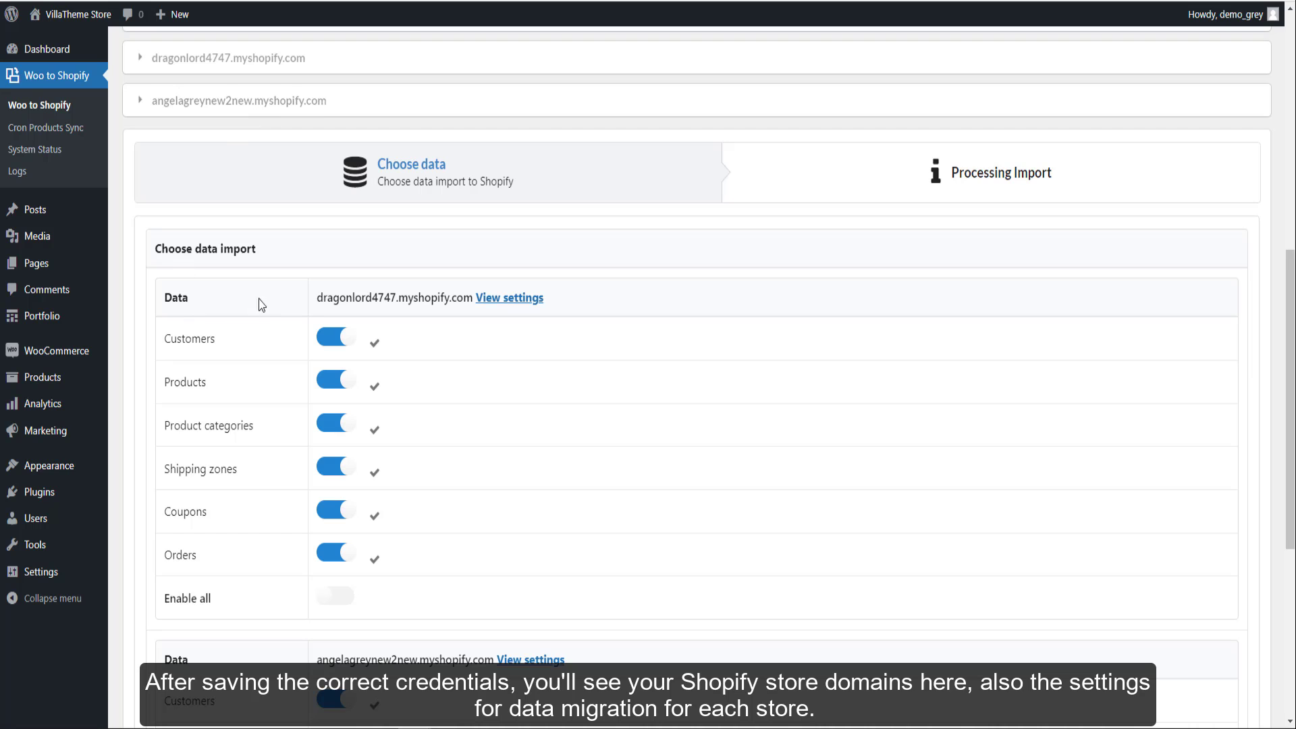
Expand the second store's settings and view the Product categories, Orders, Customers, Coupons and Shipping Zones tabs.
left_click(423, 113)
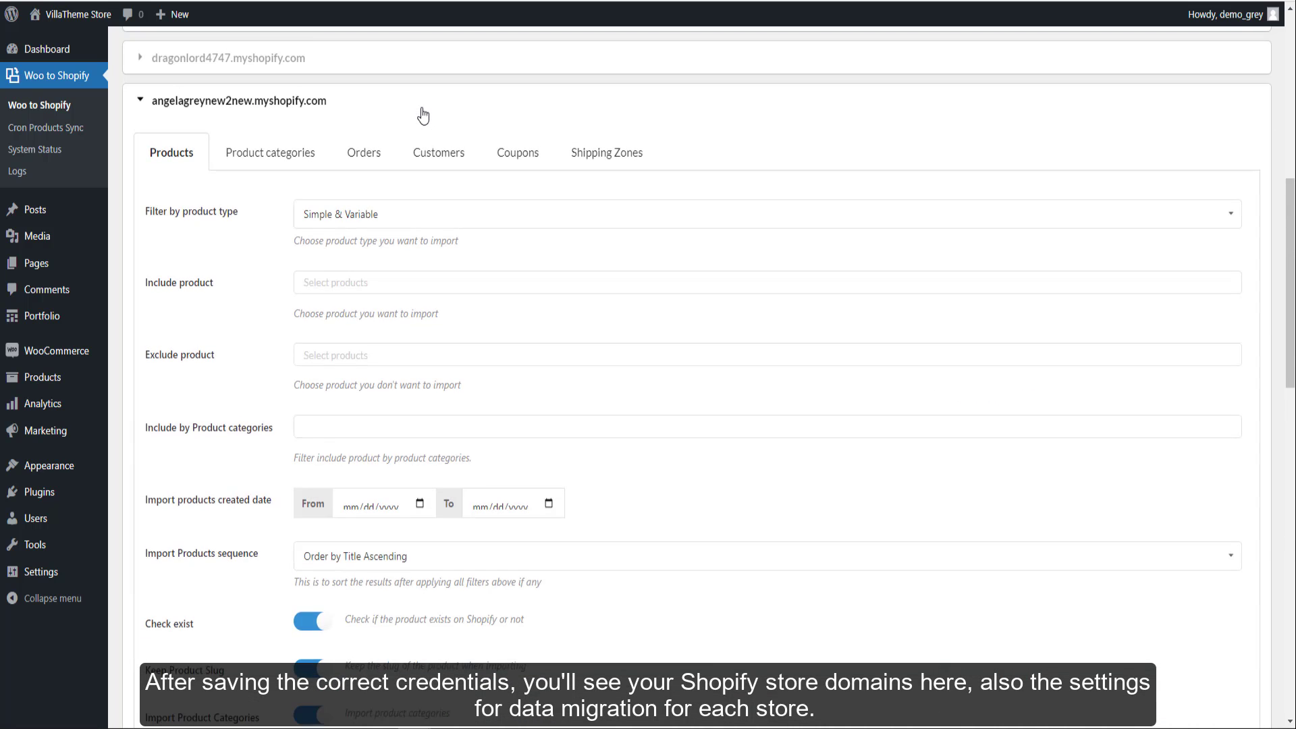
left_click(287, 118)
left_click(377, 112)
left_click(429, 113)
left_click(520, 117)
left_click(600, 117)
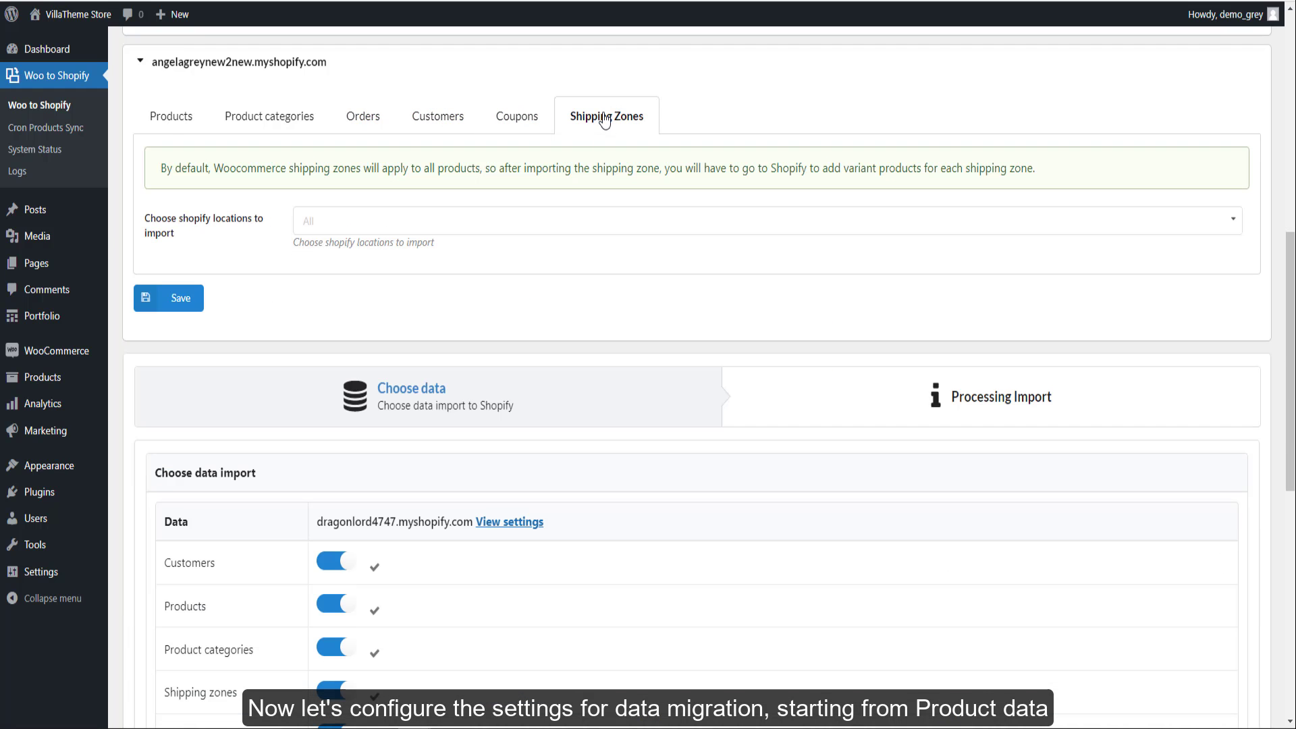
Recheck the Orders settings, then return to Products and scroll toward the status mapping.
left_click(173, 115)
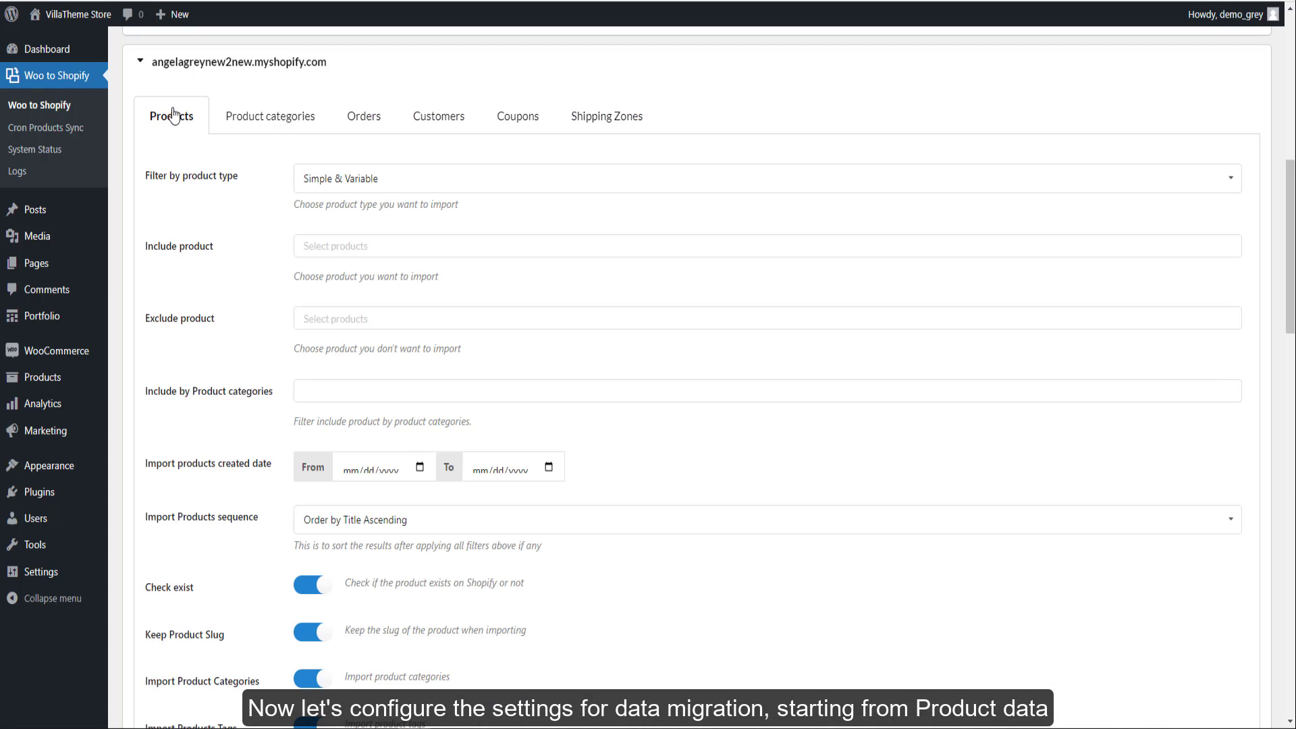
left_click(364, 116)
scroll(370, 119, "down", 5)
scroll(375, 123, "up", 5)
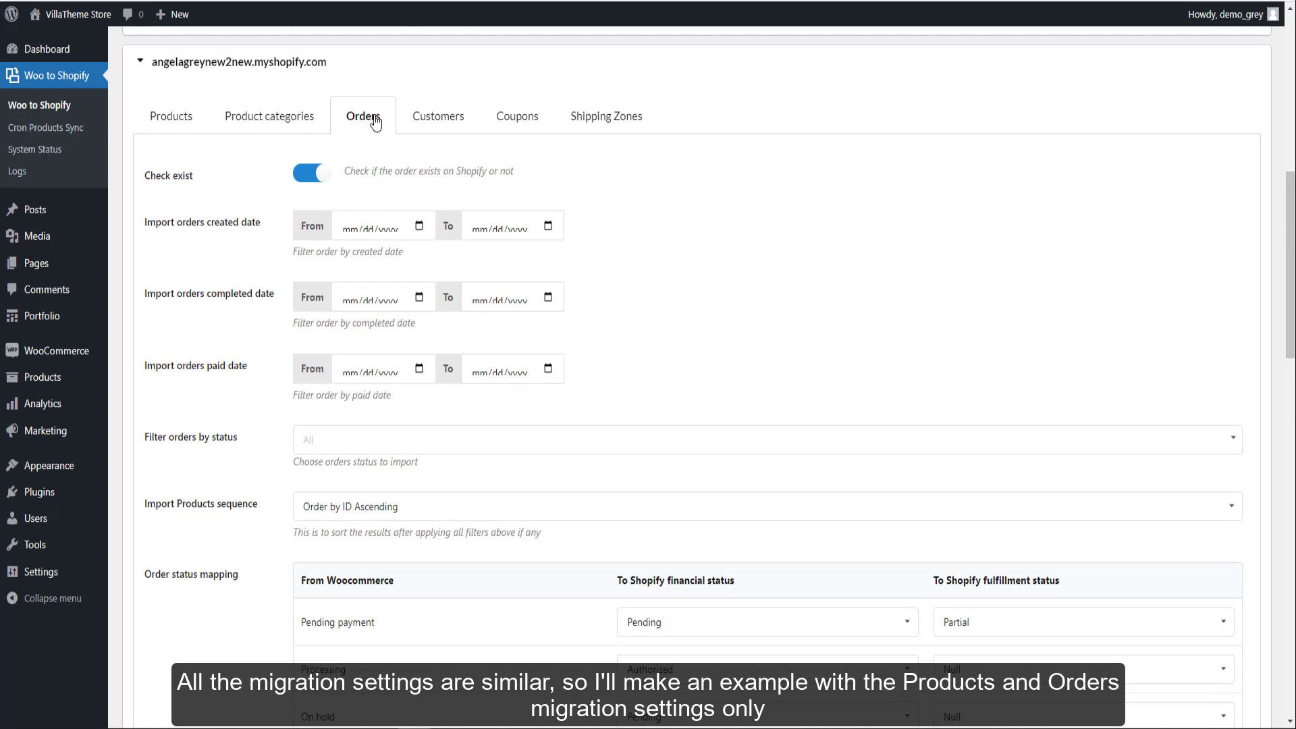
left_click(173, 118)
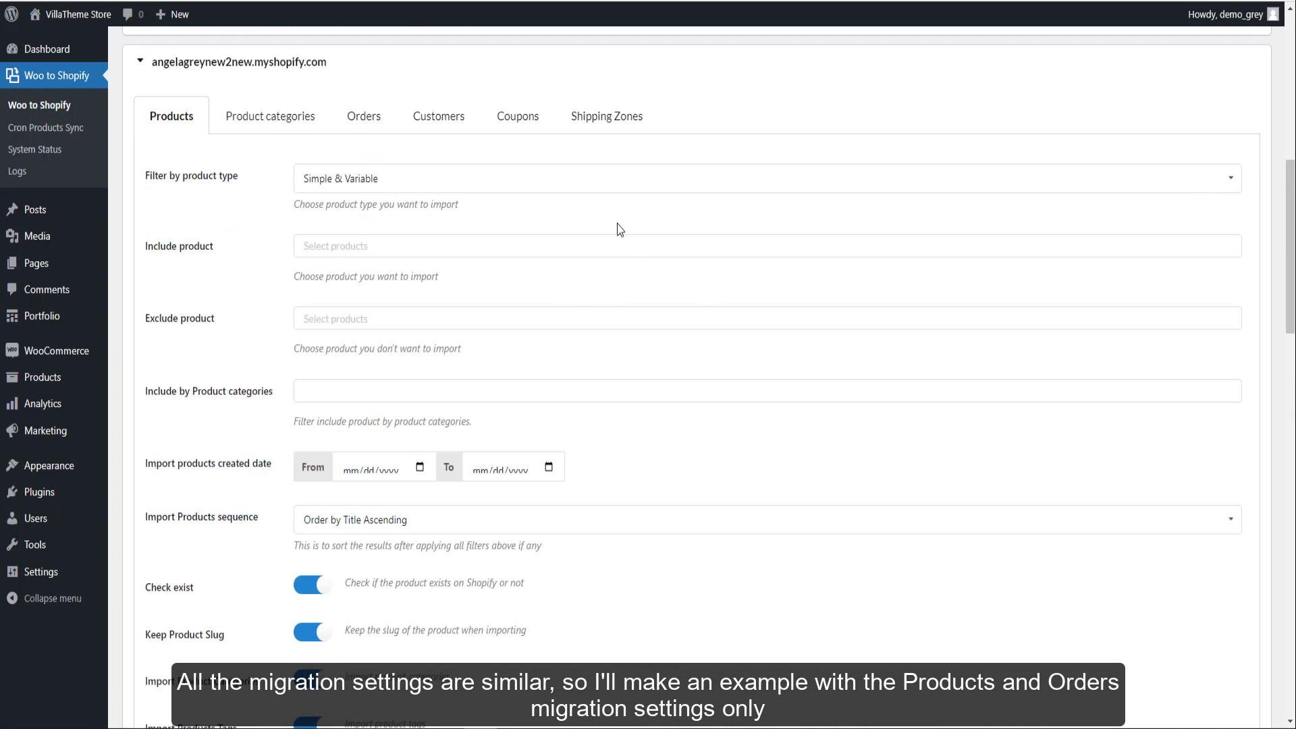
scroll(395, 405, "down", 5)
Map published products to Archived and keep draft products mapped to Draft.
scroll(386, 481, "down", 3)
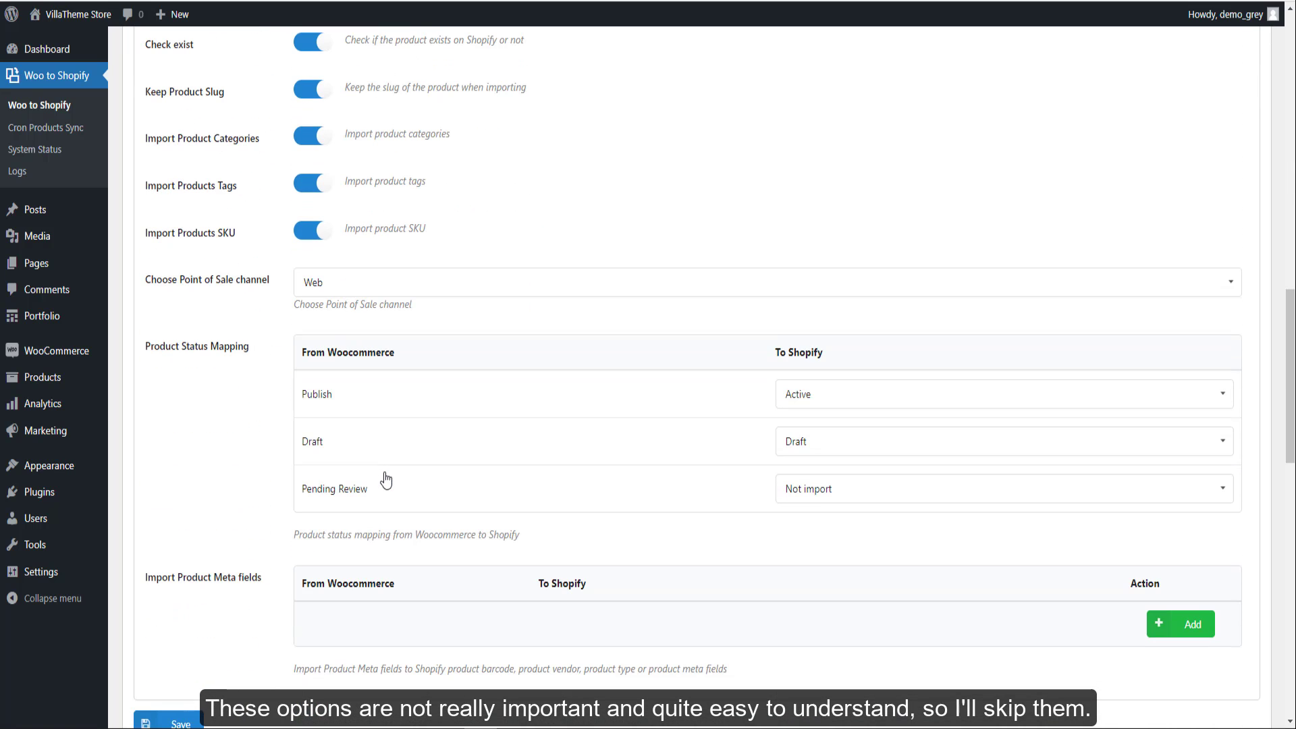
left_click(885, 406)
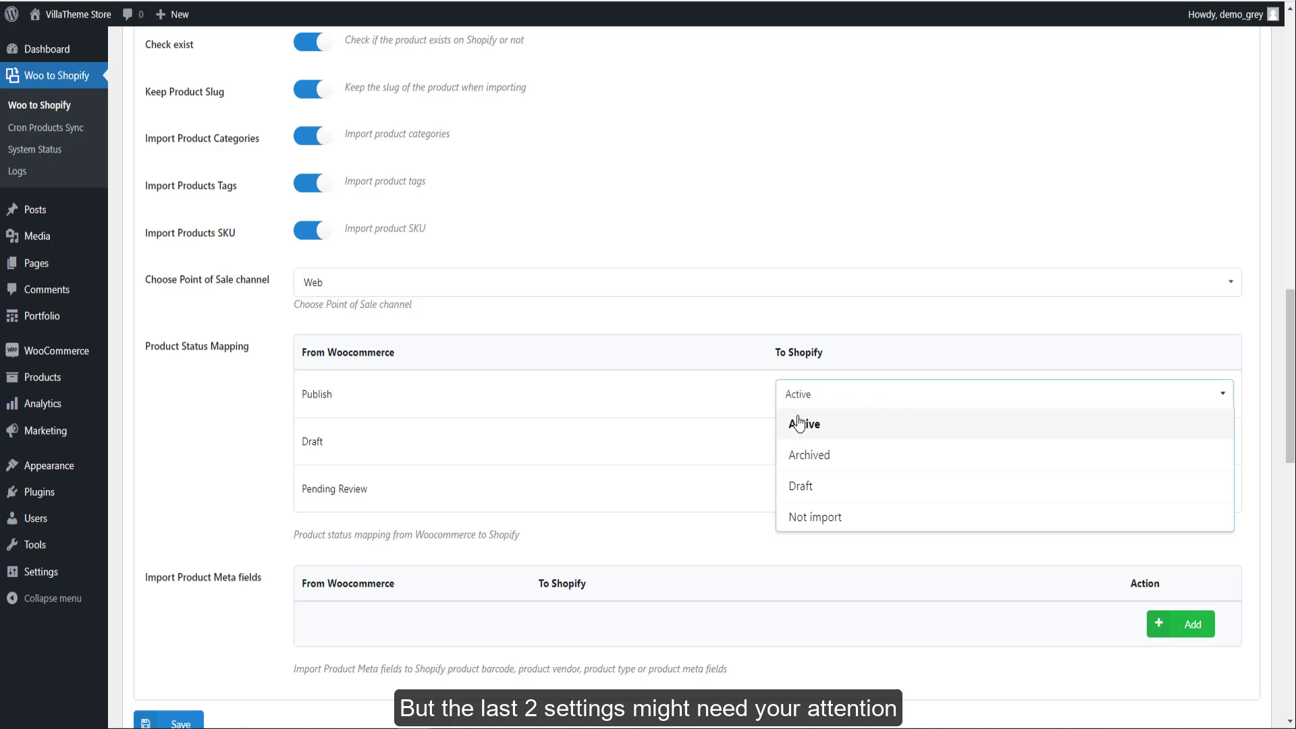
left_click(812, 454)
left_click(833, 450)
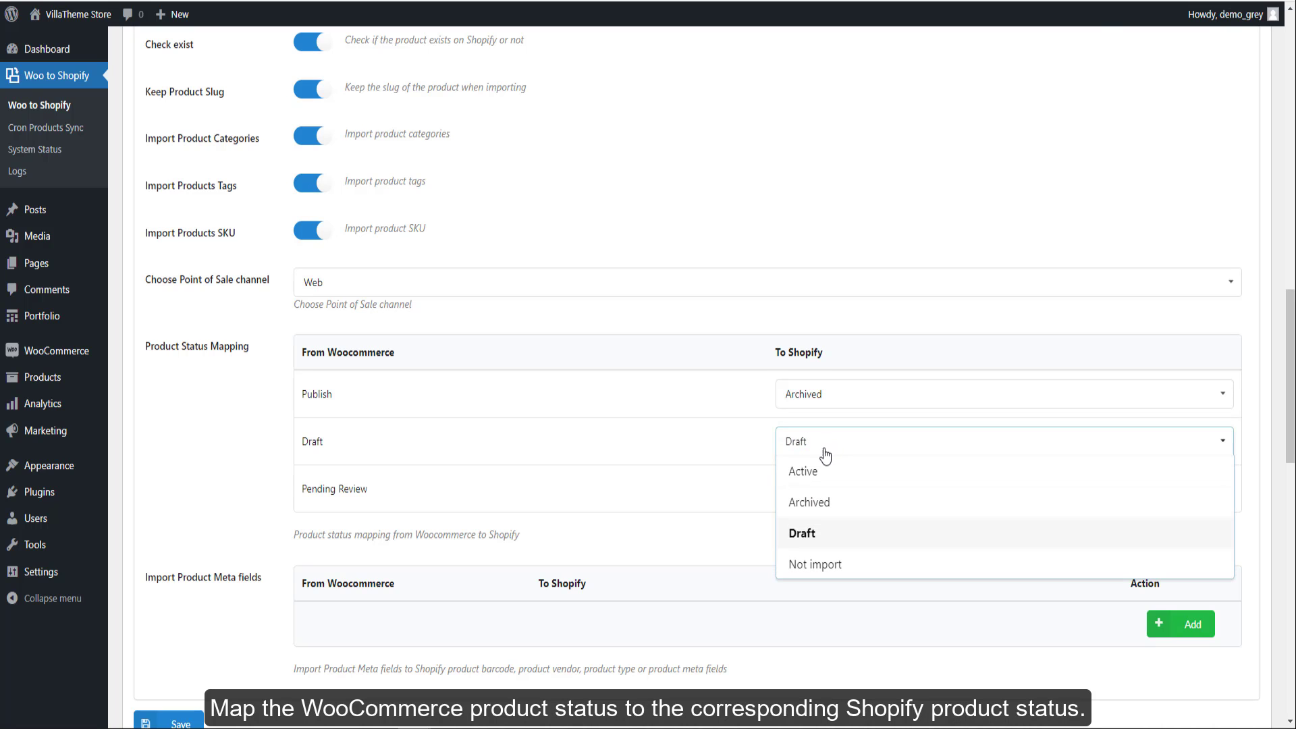
left_click(821, 532)
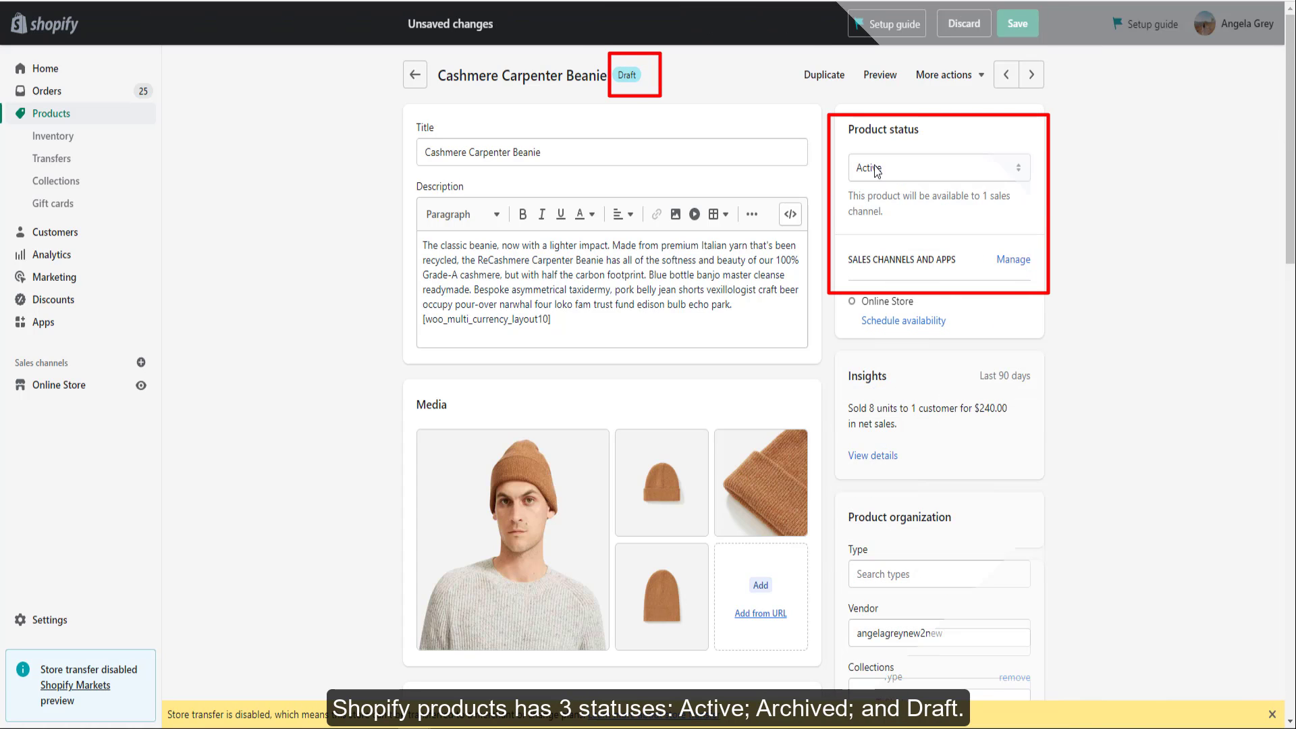
Set the Shopify product status to Draft and leave Pending Review as Not import.
left_click(877, 168)
left_click(868, 204)
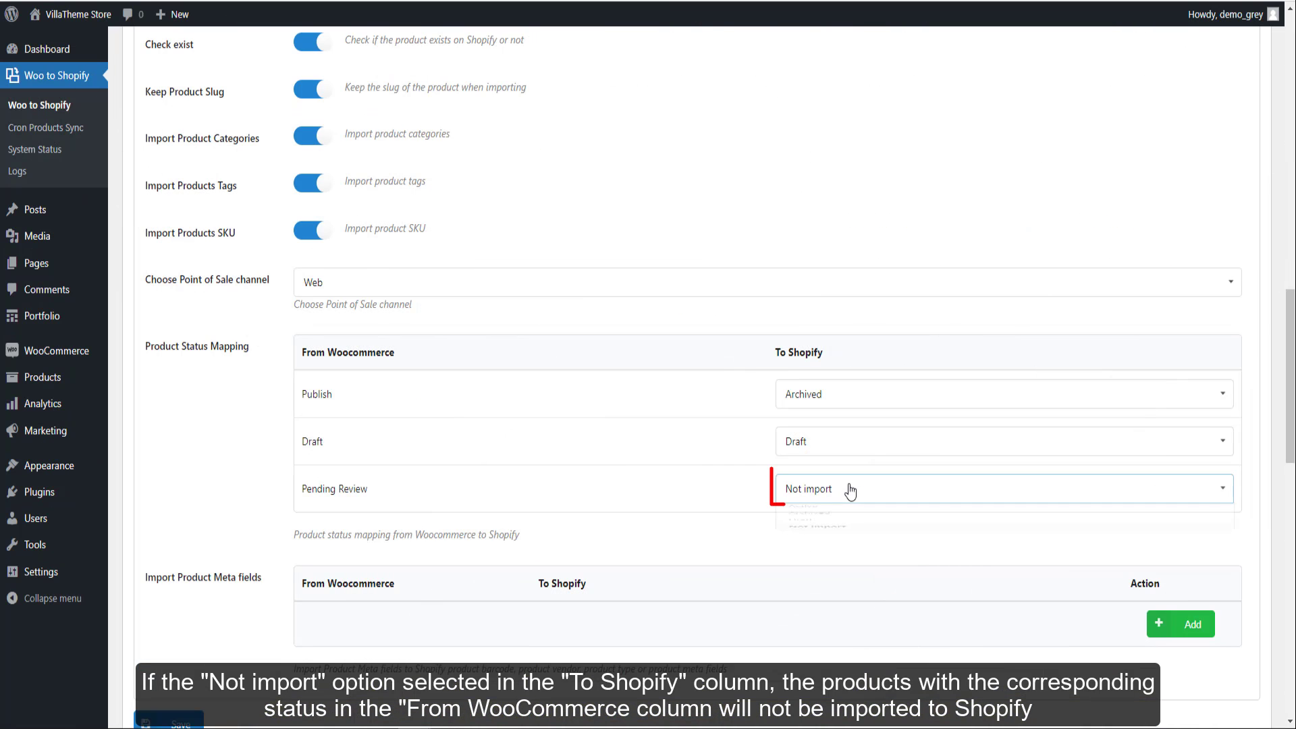
left_click(849, 490)
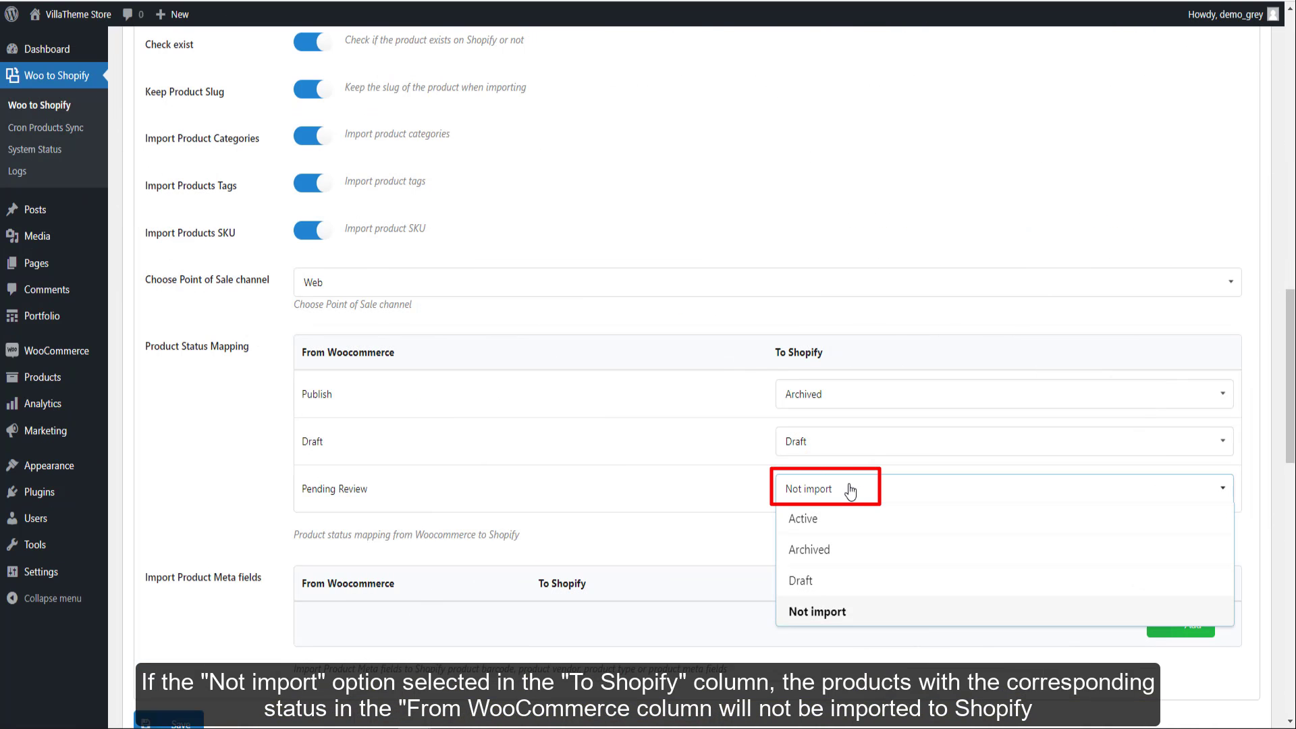
left_click(849, 490)
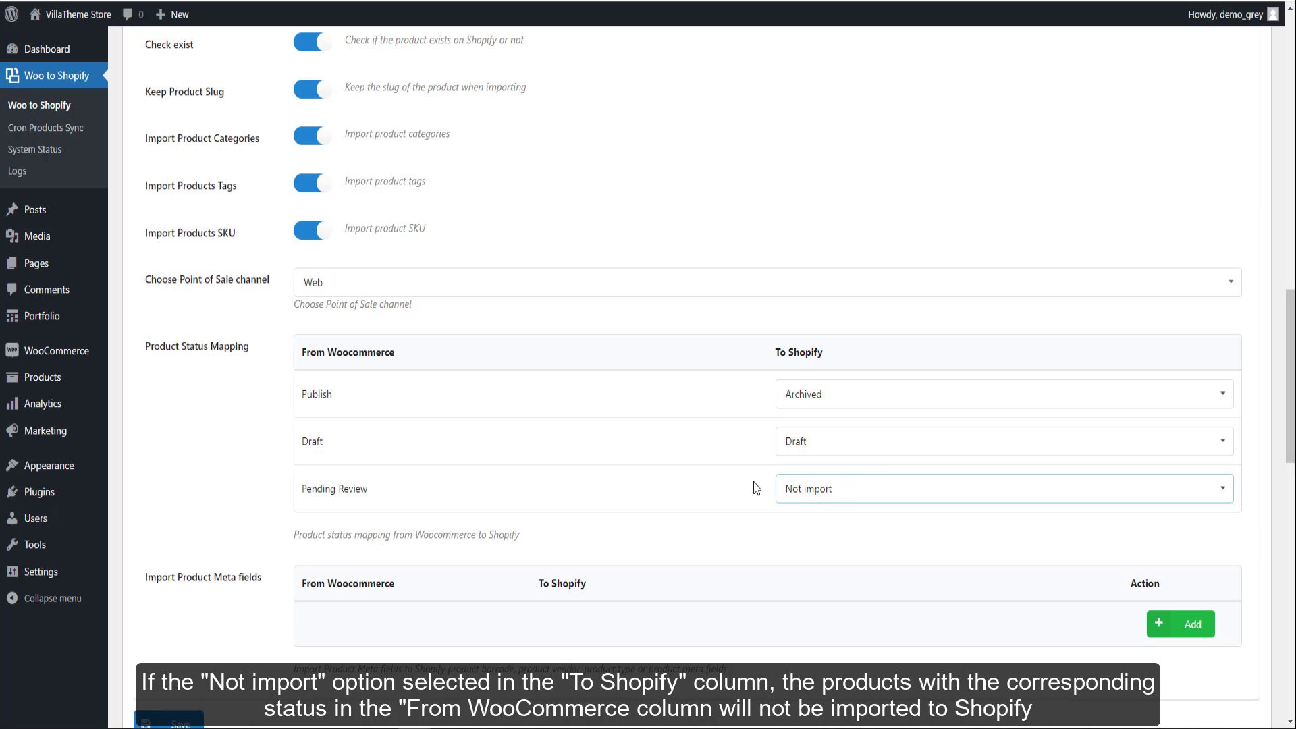
Add two product meta-field rows for _sku and map the first to Product barcode.
scroll(534, 339, "down", 5)
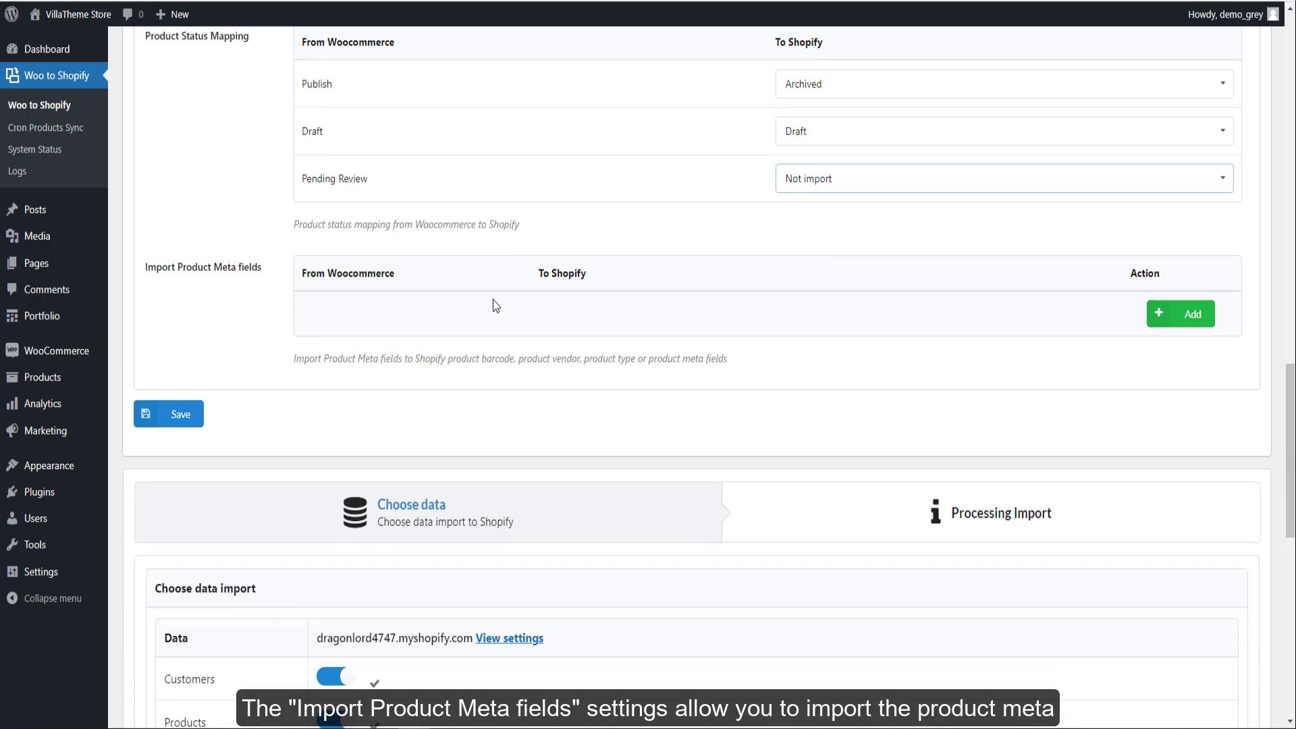
left_click(1190, 330)
left_click(1189, 363)
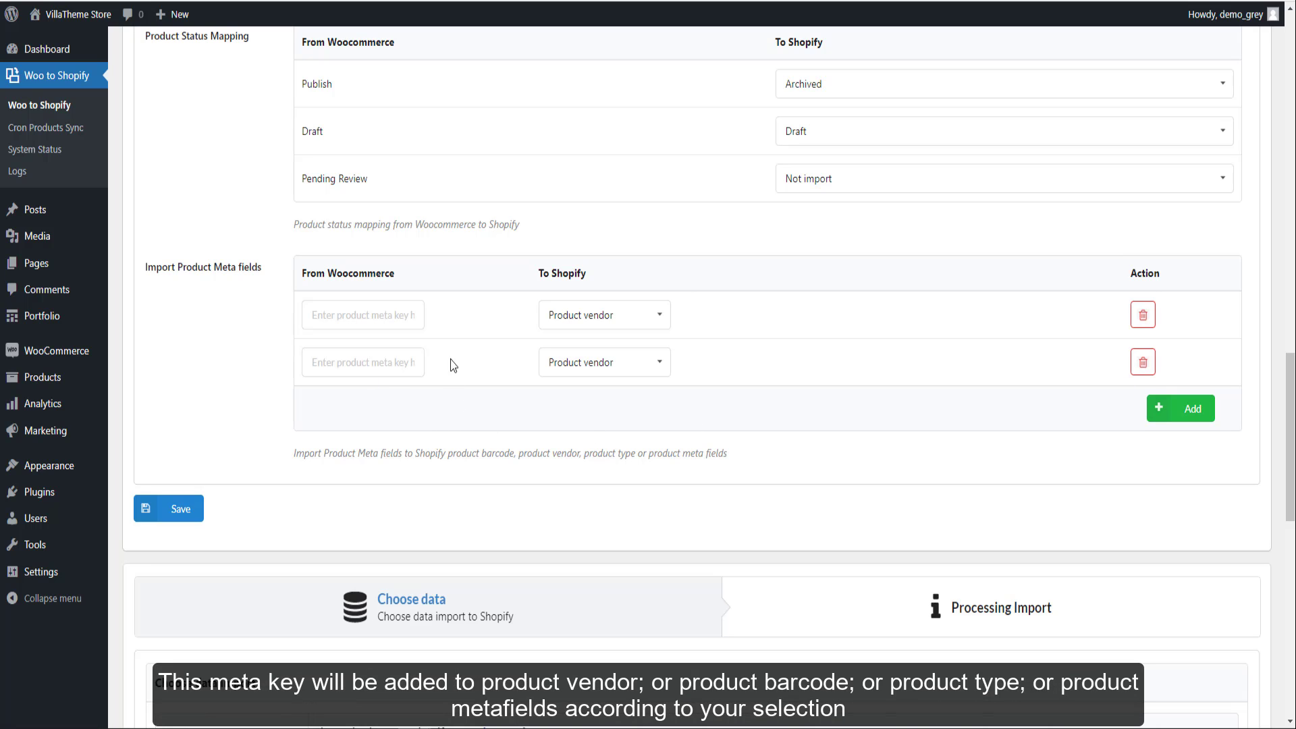
left_click(631, 319)
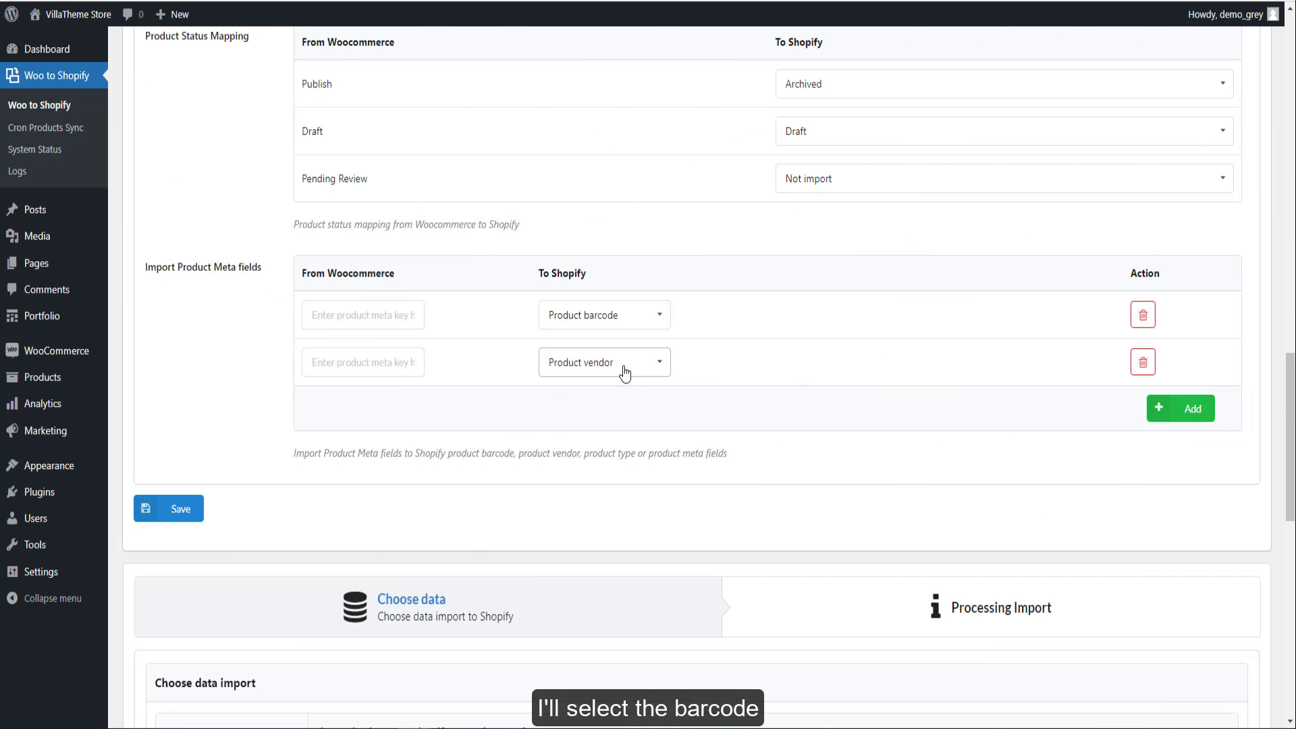
Map the second _sku row to a Single line text product metafield and save the settings.
left_click(624, 370)
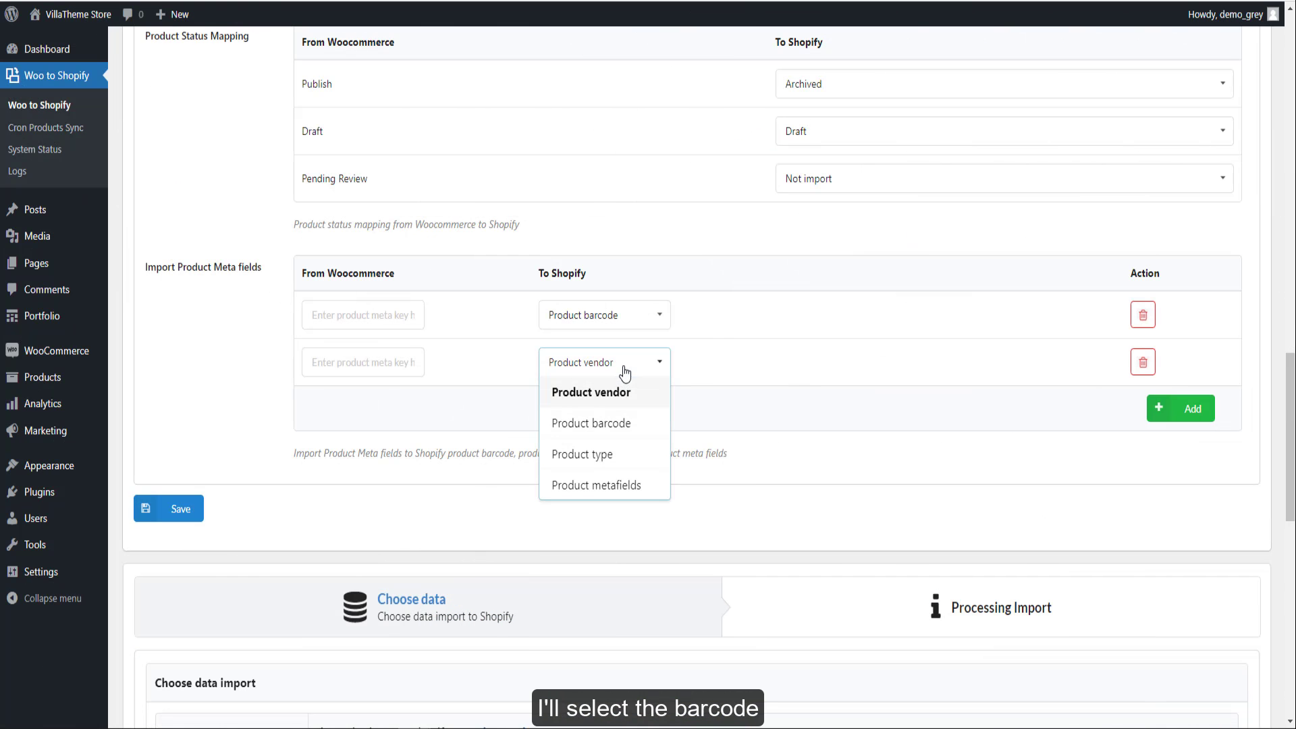
left_click(596, 485)
left_click(743, 378)
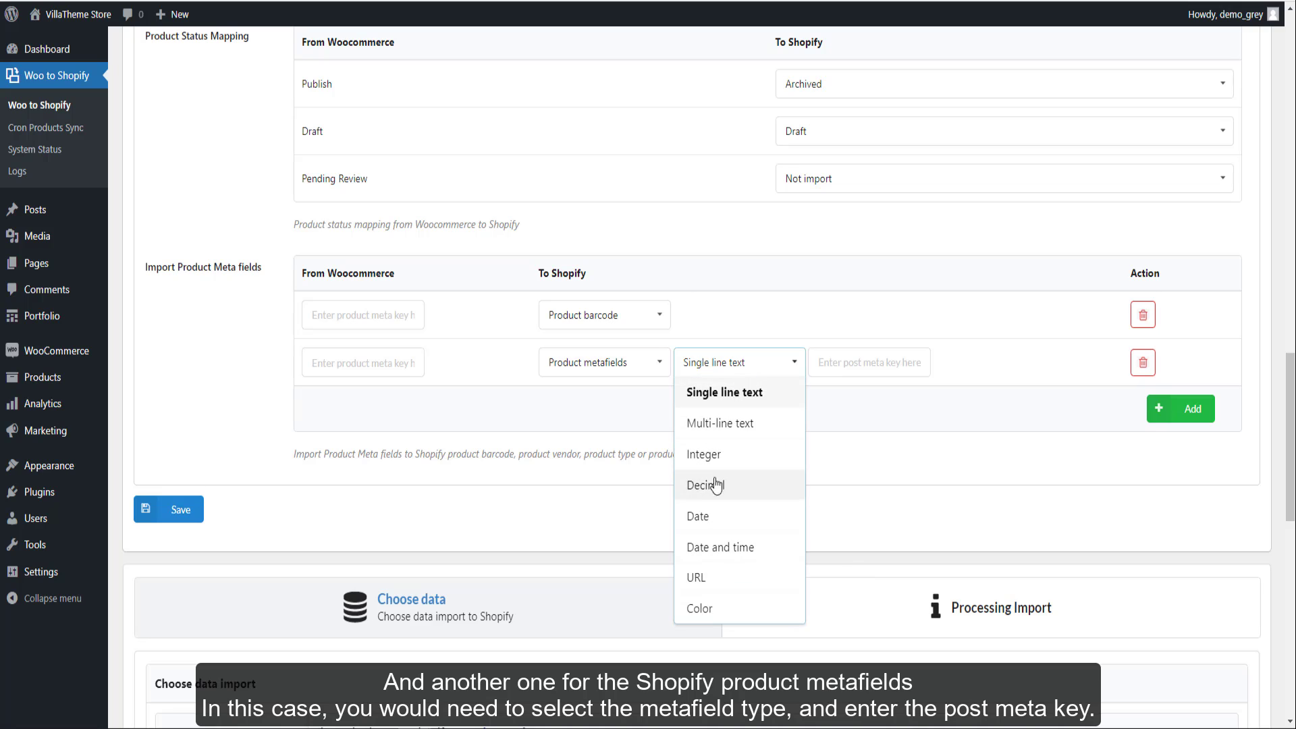
left_click(746, 370)
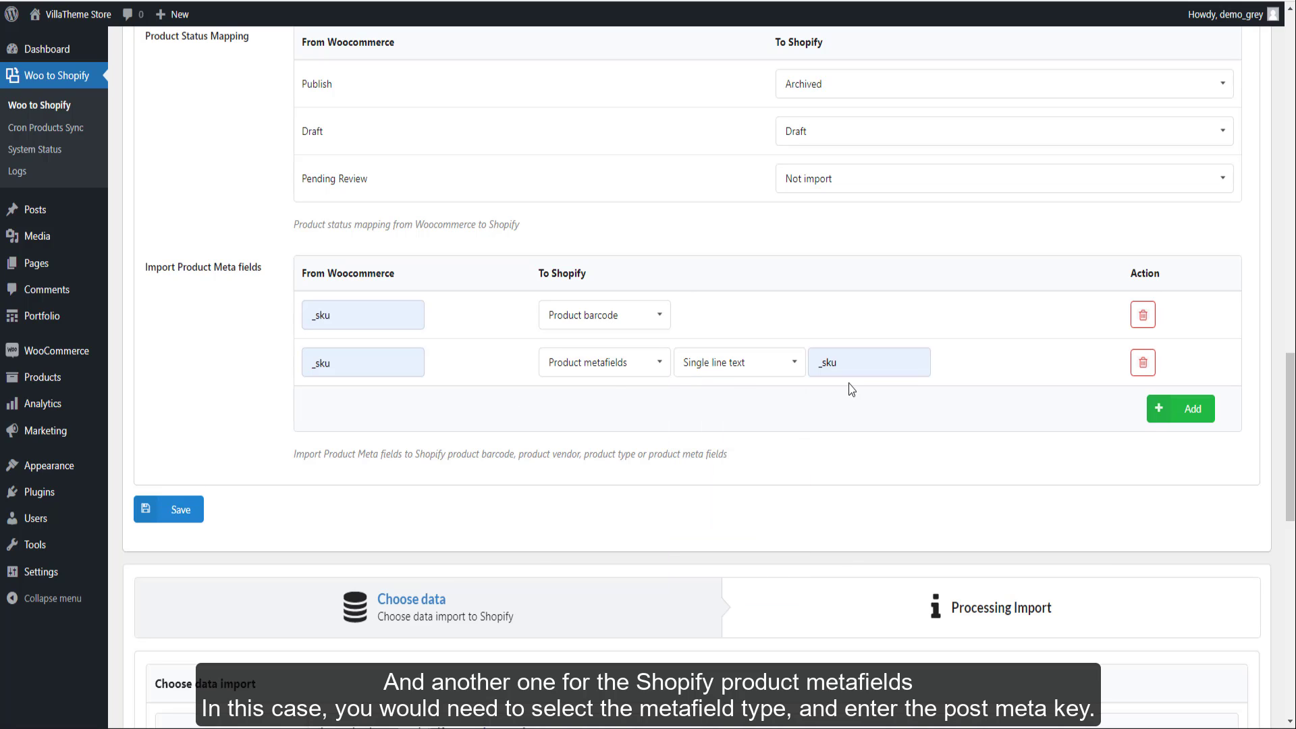
left_click(176, 510)
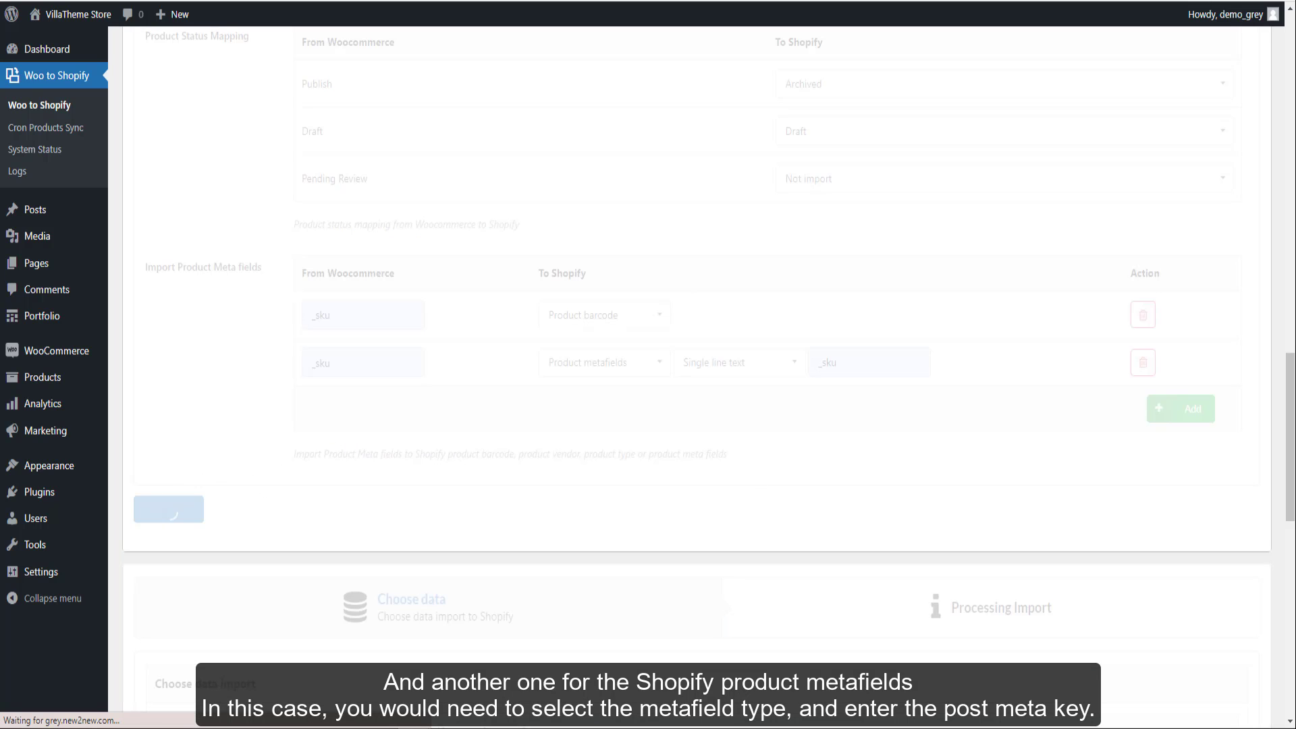
Review the Cashmere Carpenter Beanie's SKU and barcode, then view its metafields with _sku KDH9377.
scroll(962, 424, "down", 7)
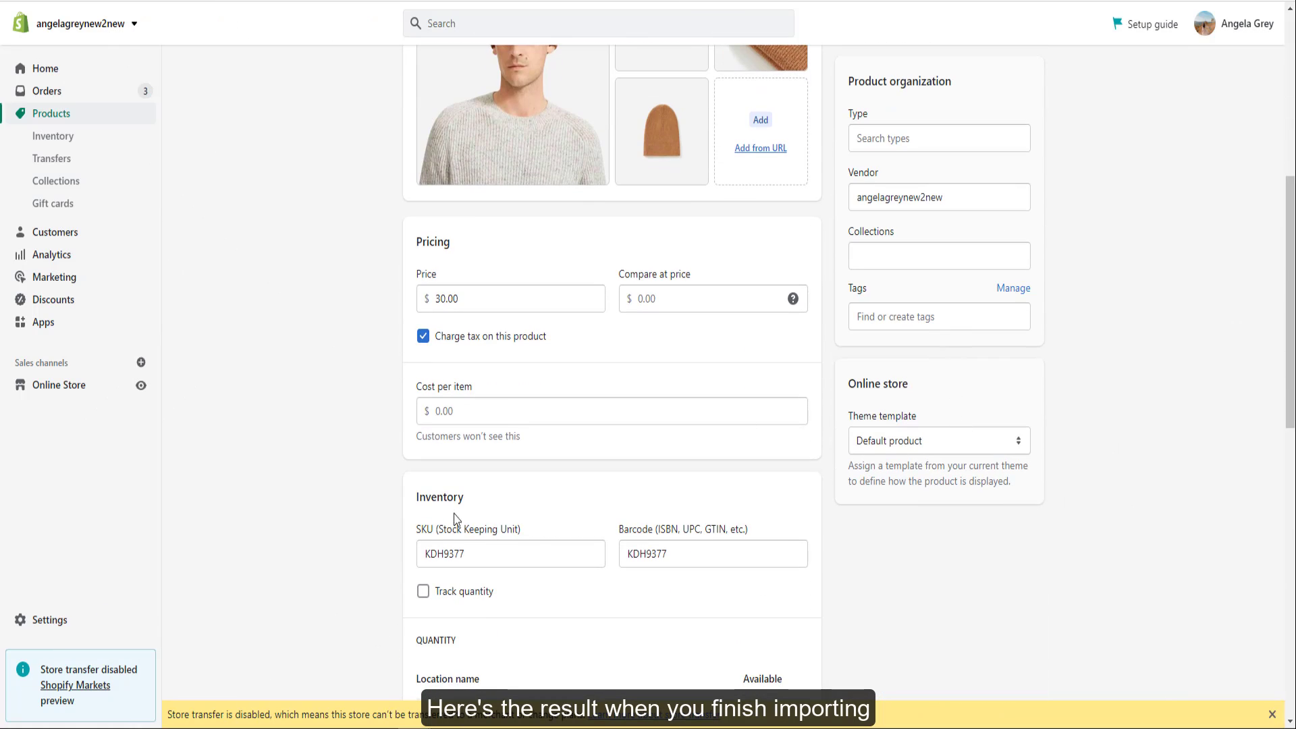
scroll(675, 544, "up", 7)
left_click(947, 74)
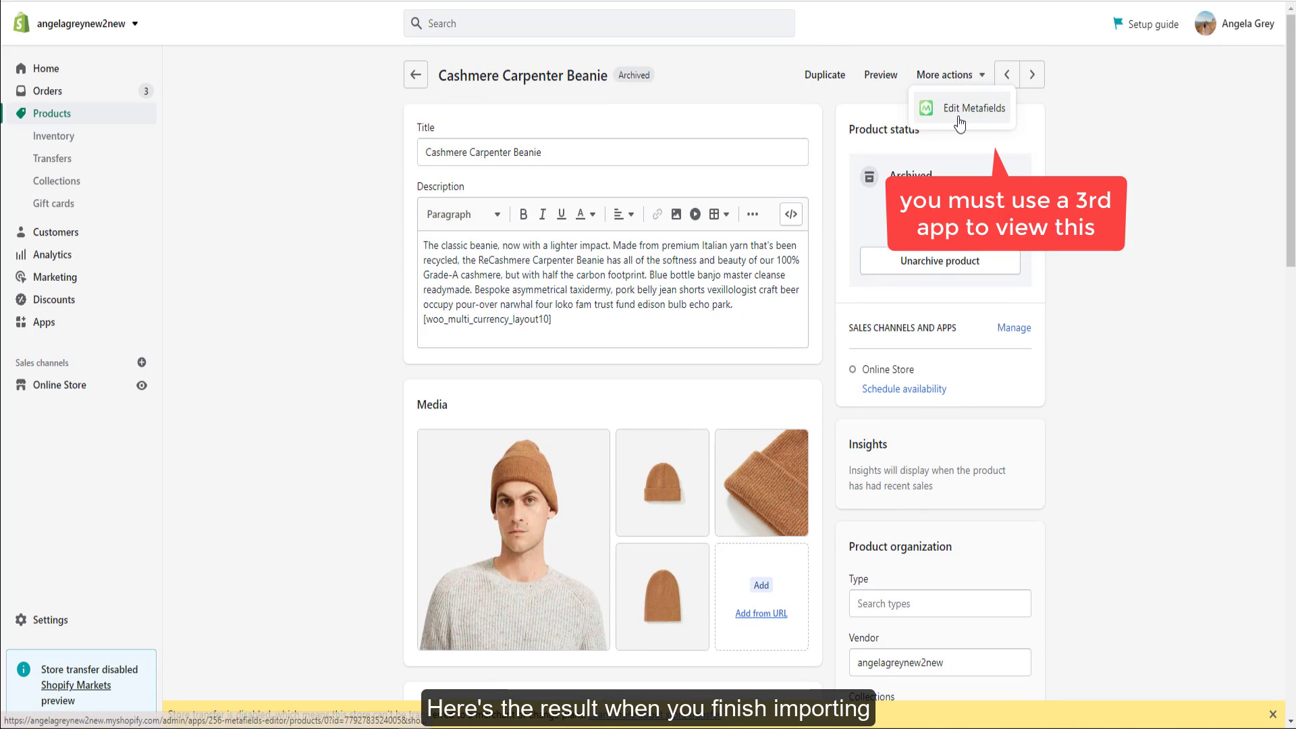
left_click(959, 123)
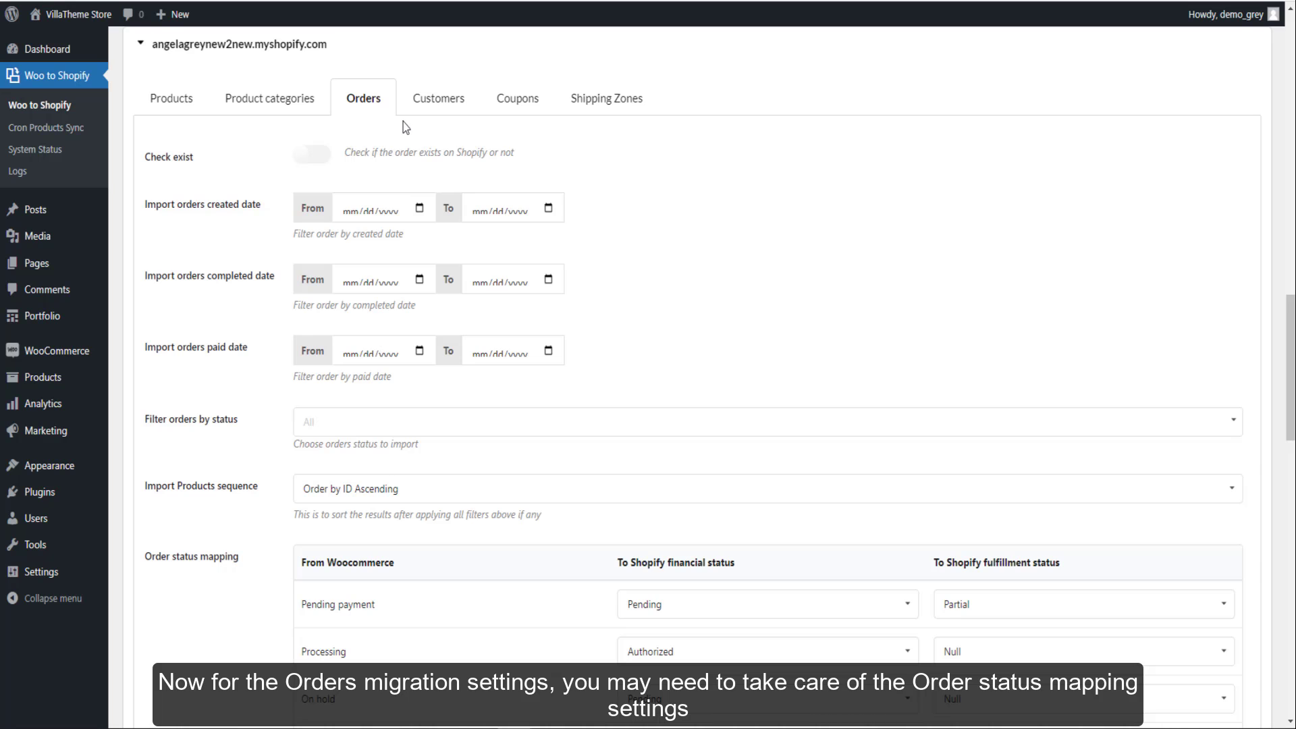
scroll(405, 127, "down", 5)
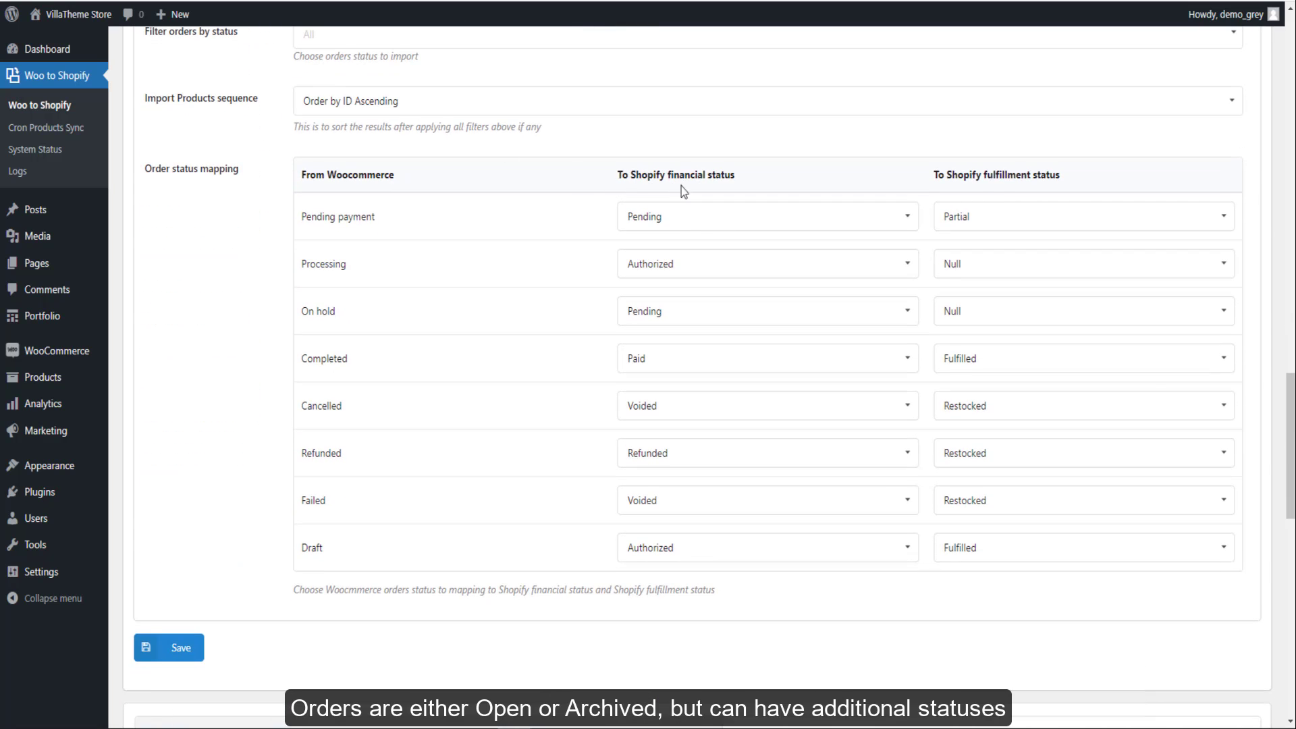
left_click(794, 223)
left_click(793, 223)
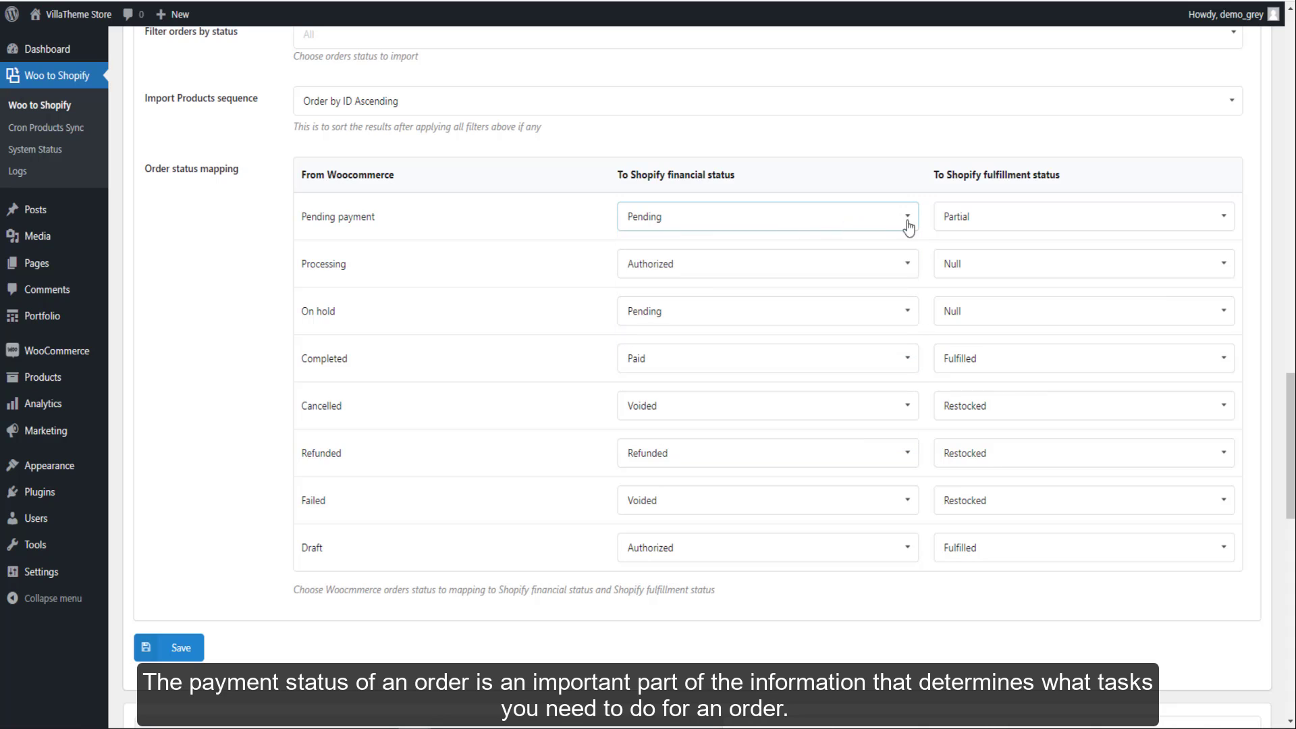
left_click(979, 226)
left_click(982, 228)
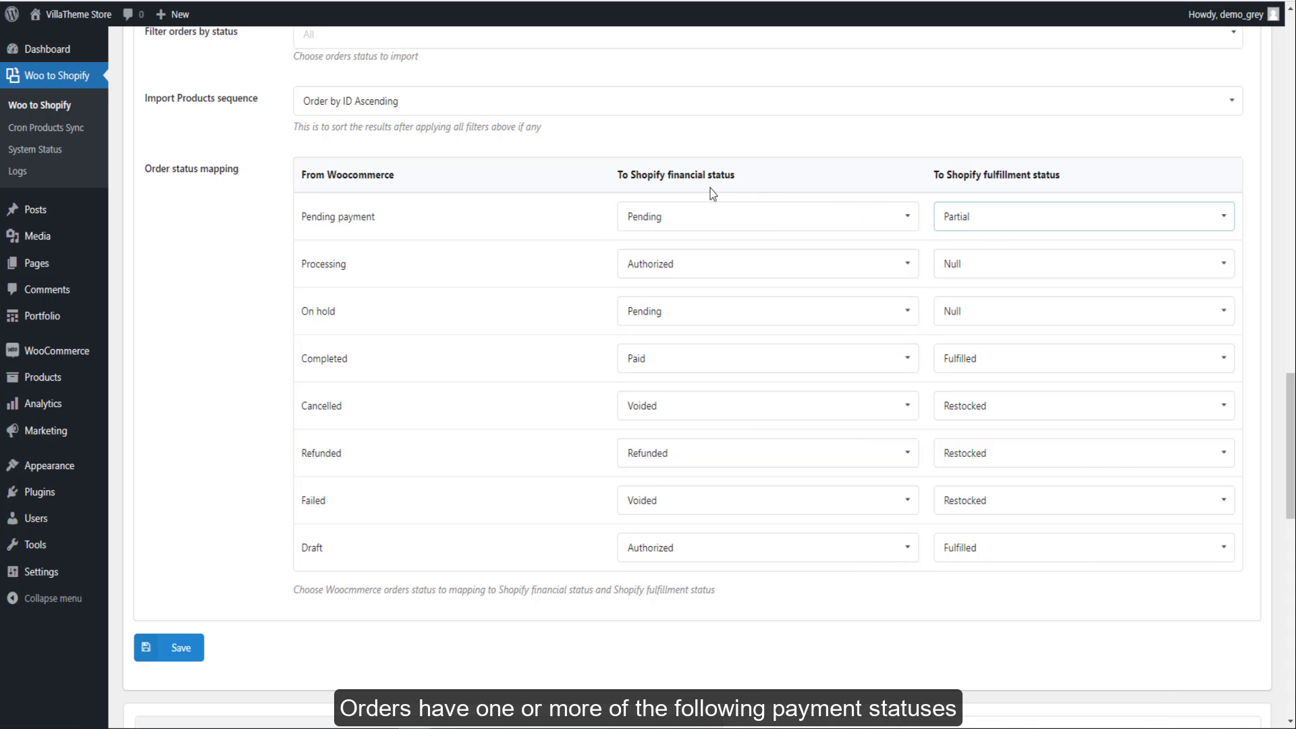
left_click(705, 219)
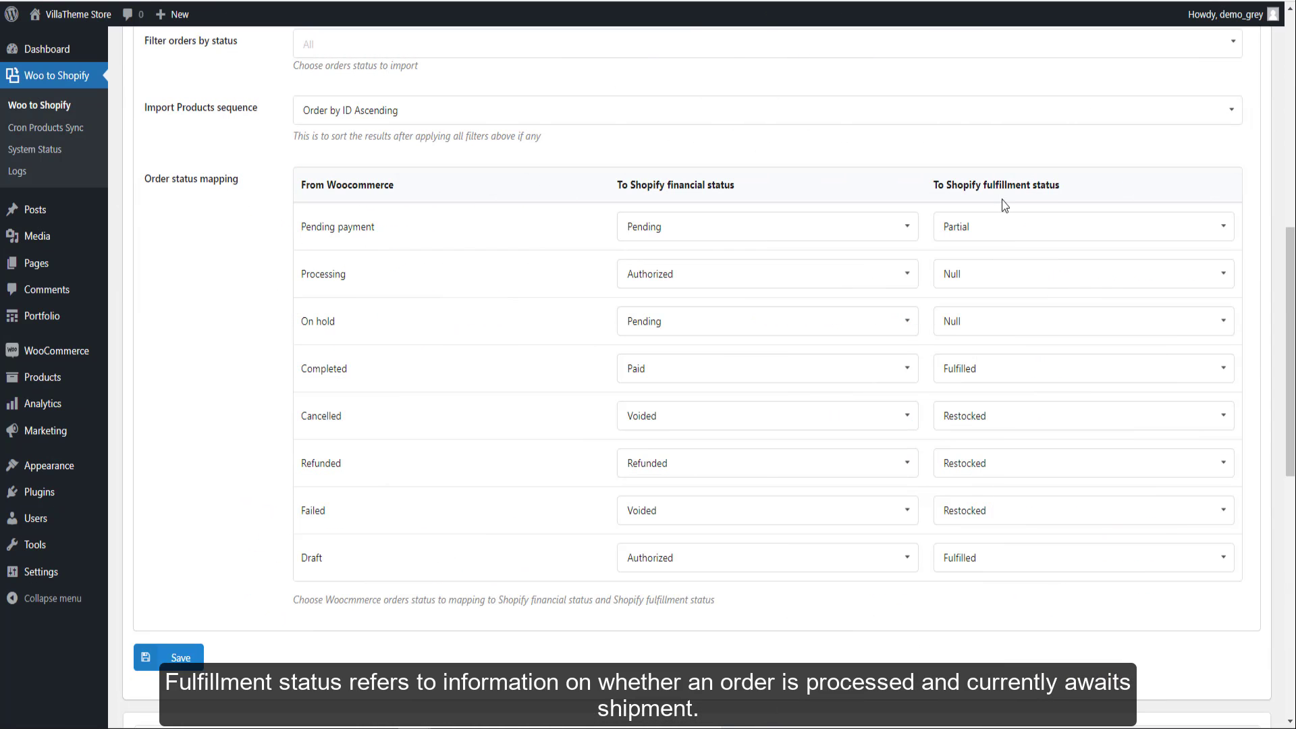
left_click(1001, 233)
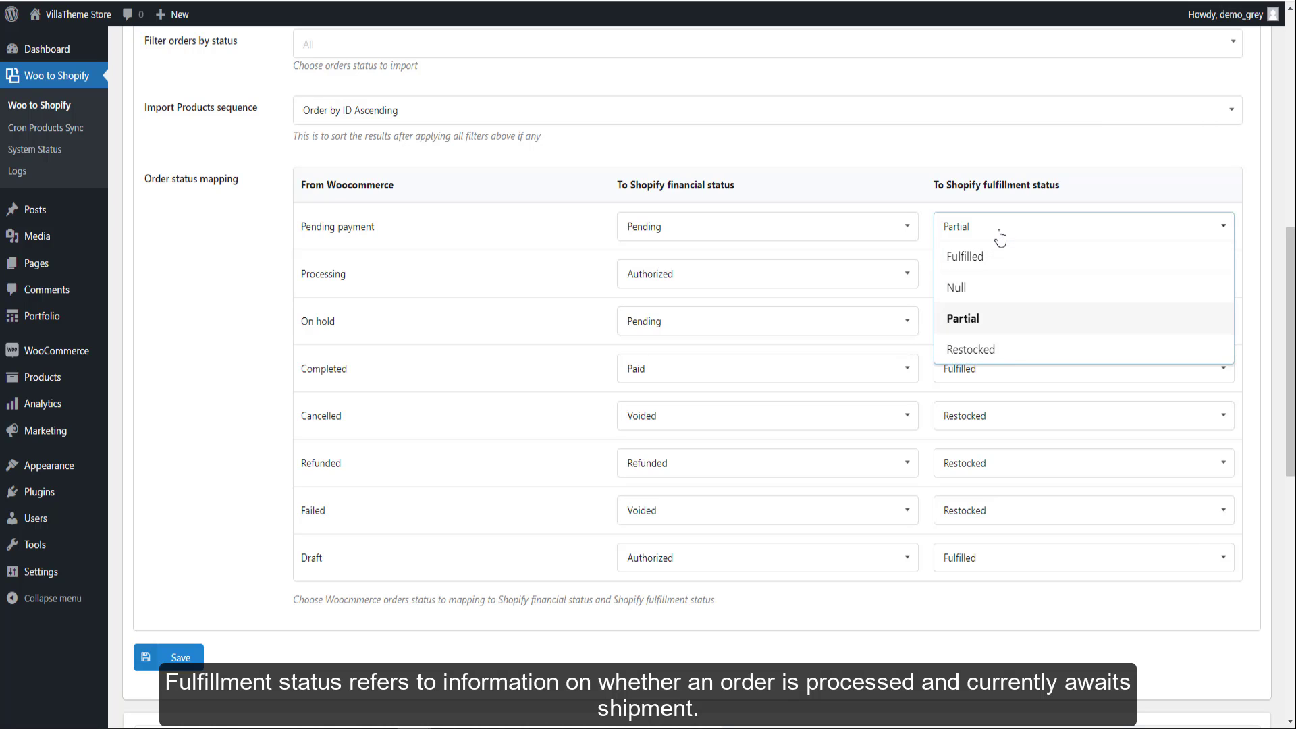
left_click(999, 233)
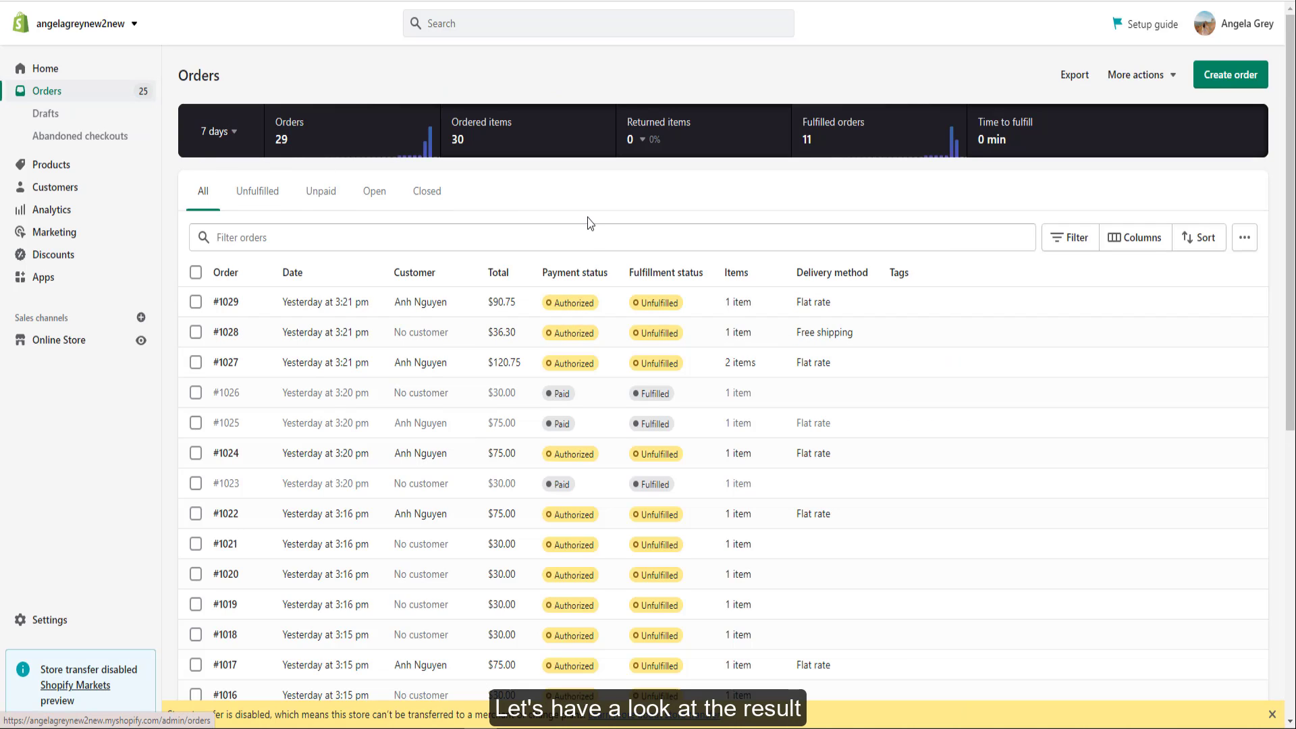
Scroll through the imported Shopify orders and their payment and fulfillment statuses.
scroll(589, 223, "down", 7)
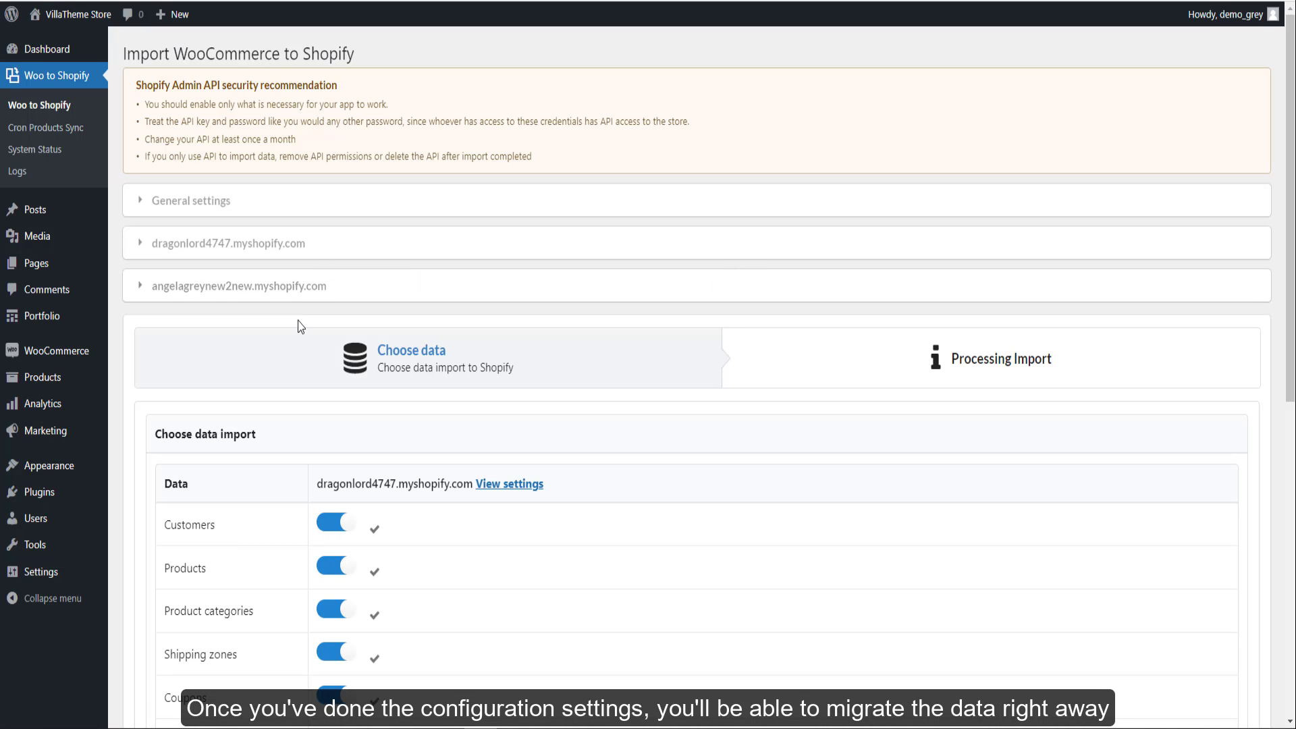
Switch off every data type for the first store's import.
scroll(300, 326, "down", 5)
left_click(340, 212)
left_click(341, 258)
left_click(337, 471)
left_click(339, 476)
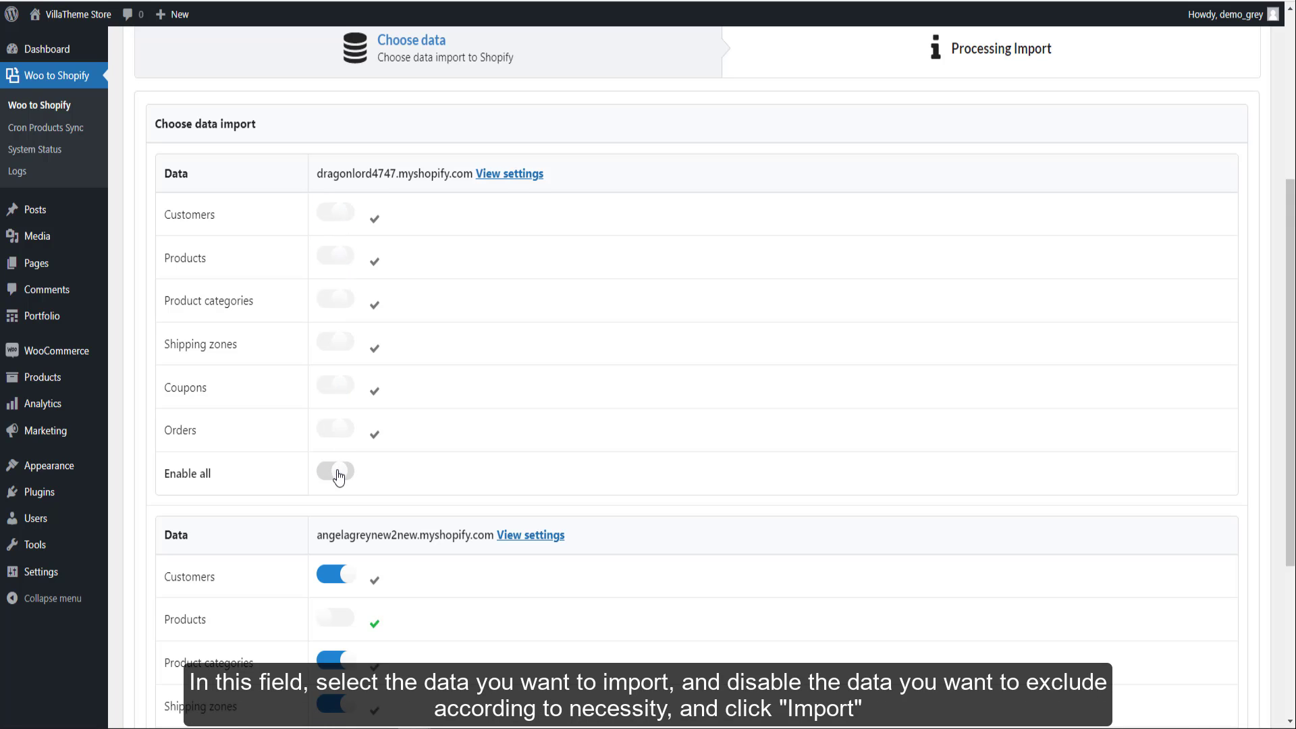
Import only Products and Orders to the second Shopify store.
scroll(339, 475, "down", 4)
left_click(341, 558)
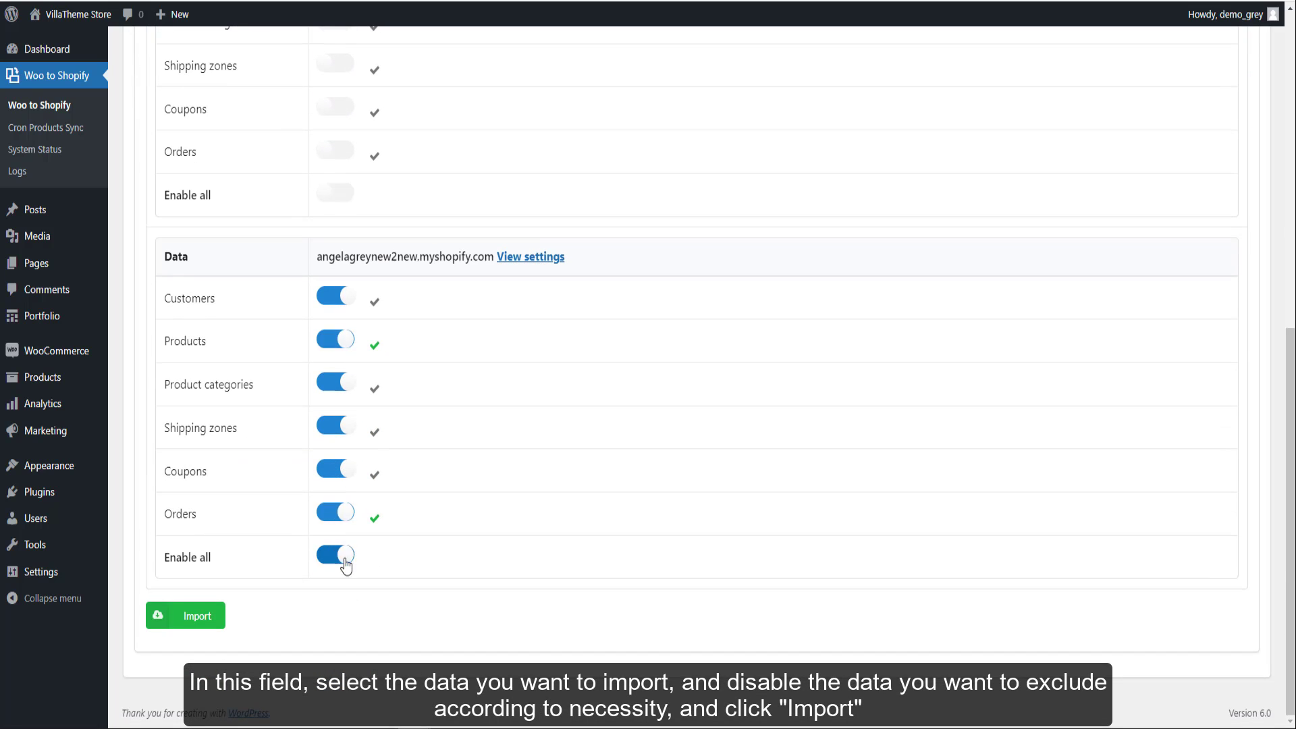
left_click(344, 561)
left_click(339, 340)
left_click(342, 513)
left_click(203, 615)
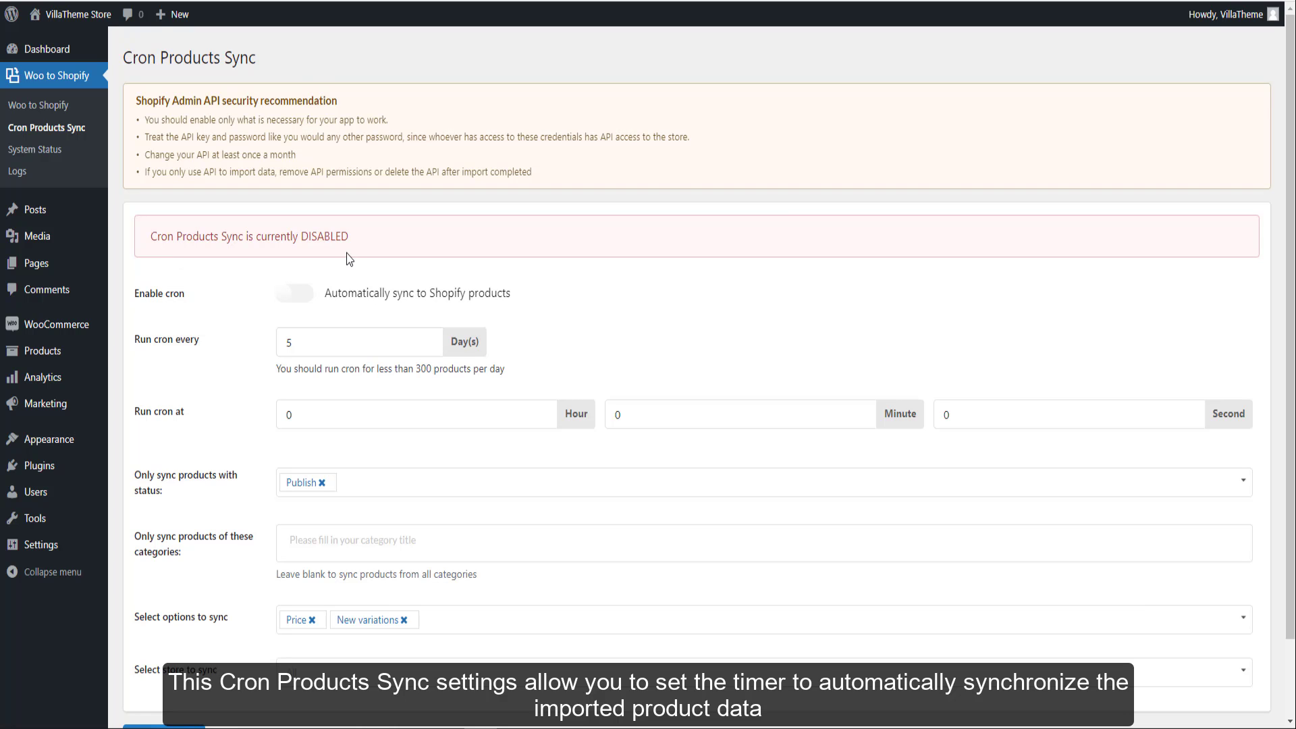
Turn on cron product sync for both Shopify stores and set a 5-day interval.
scroll(412, 229, "down", 1)
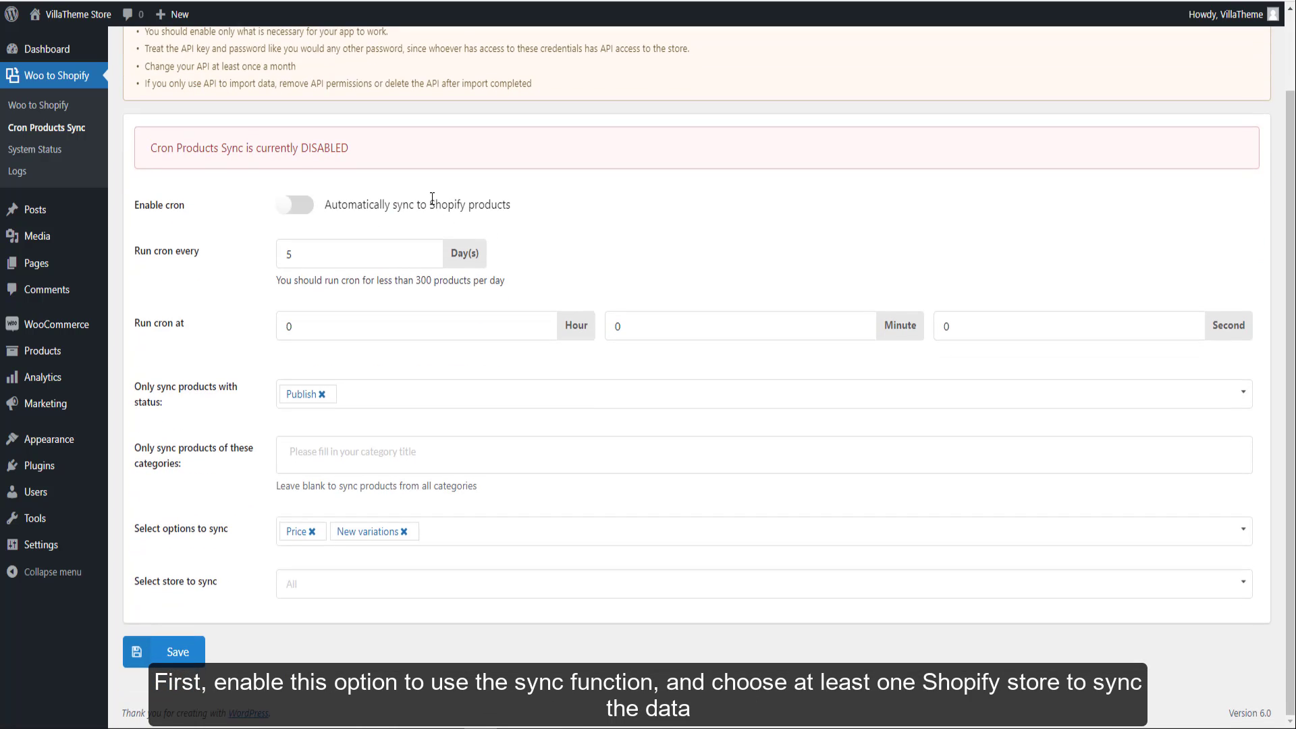
left_click(286, 204)
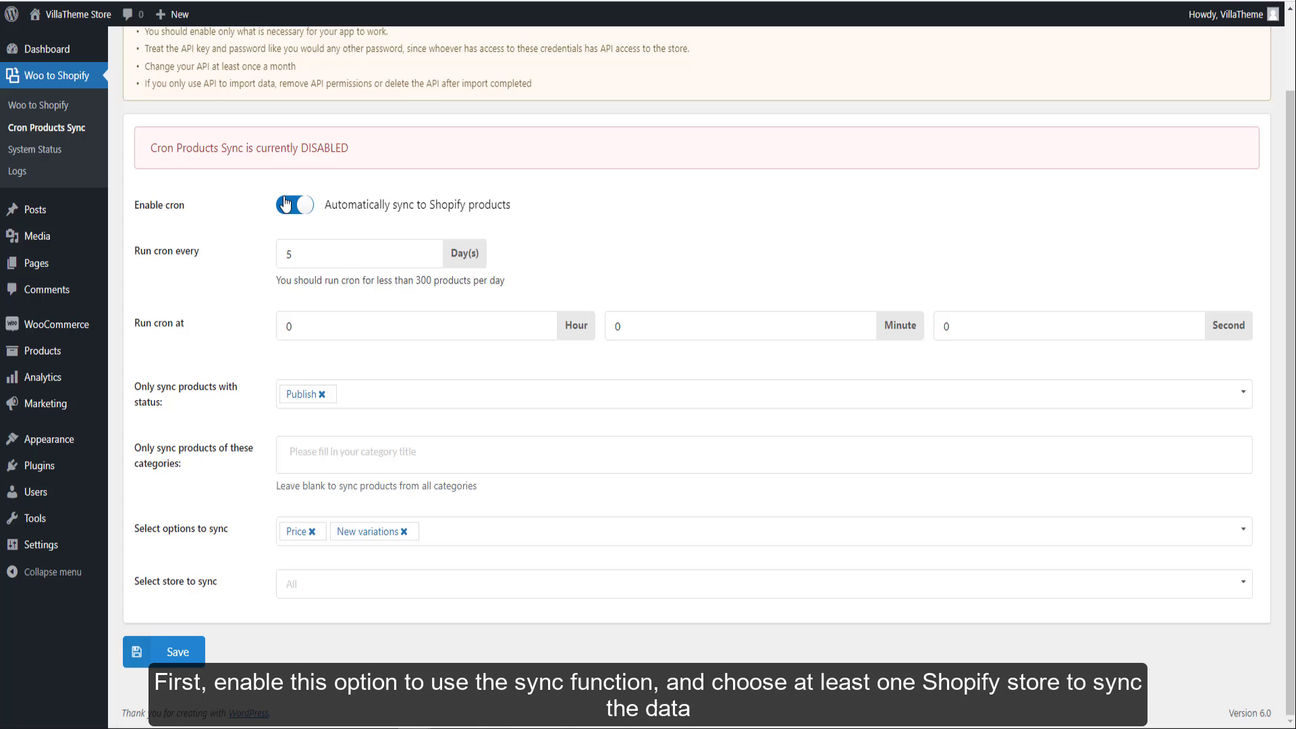
left_click(361, 594)
left_click(356, 614)
left_click(355, 615)
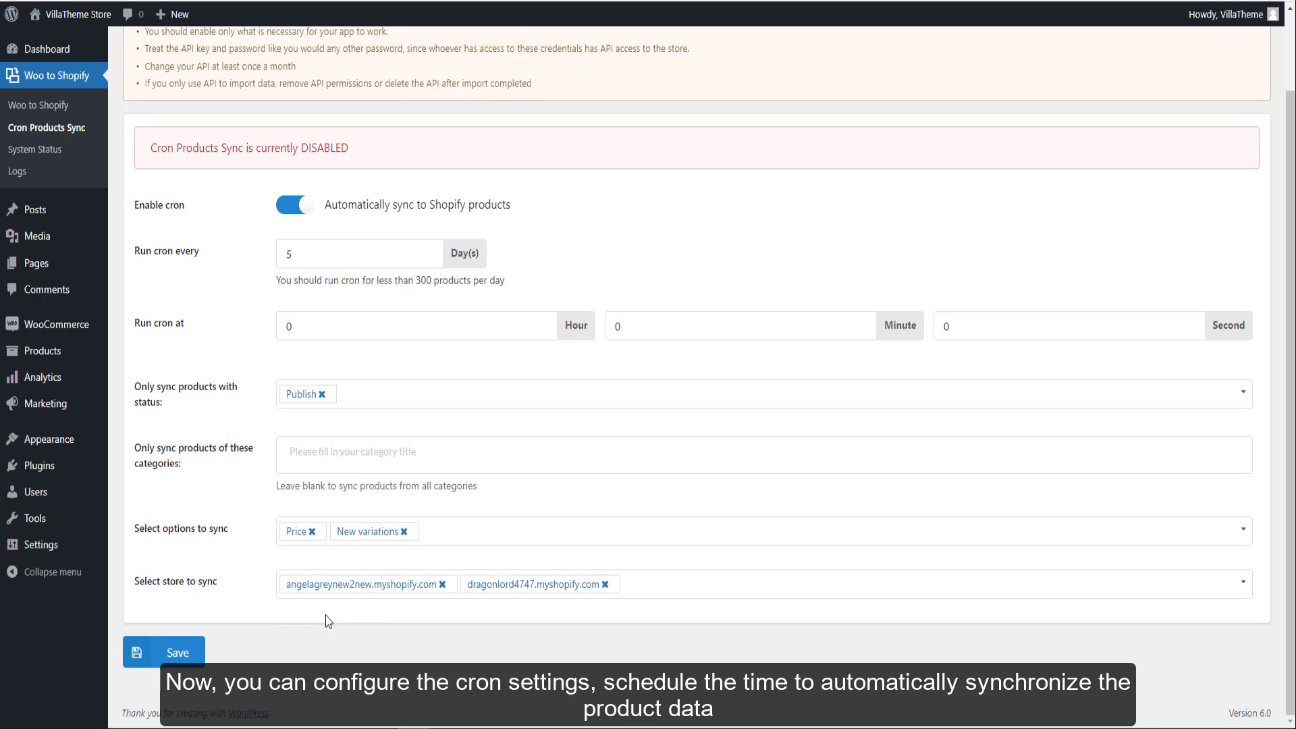
left_click(427, 258)
left_click(428, 257)
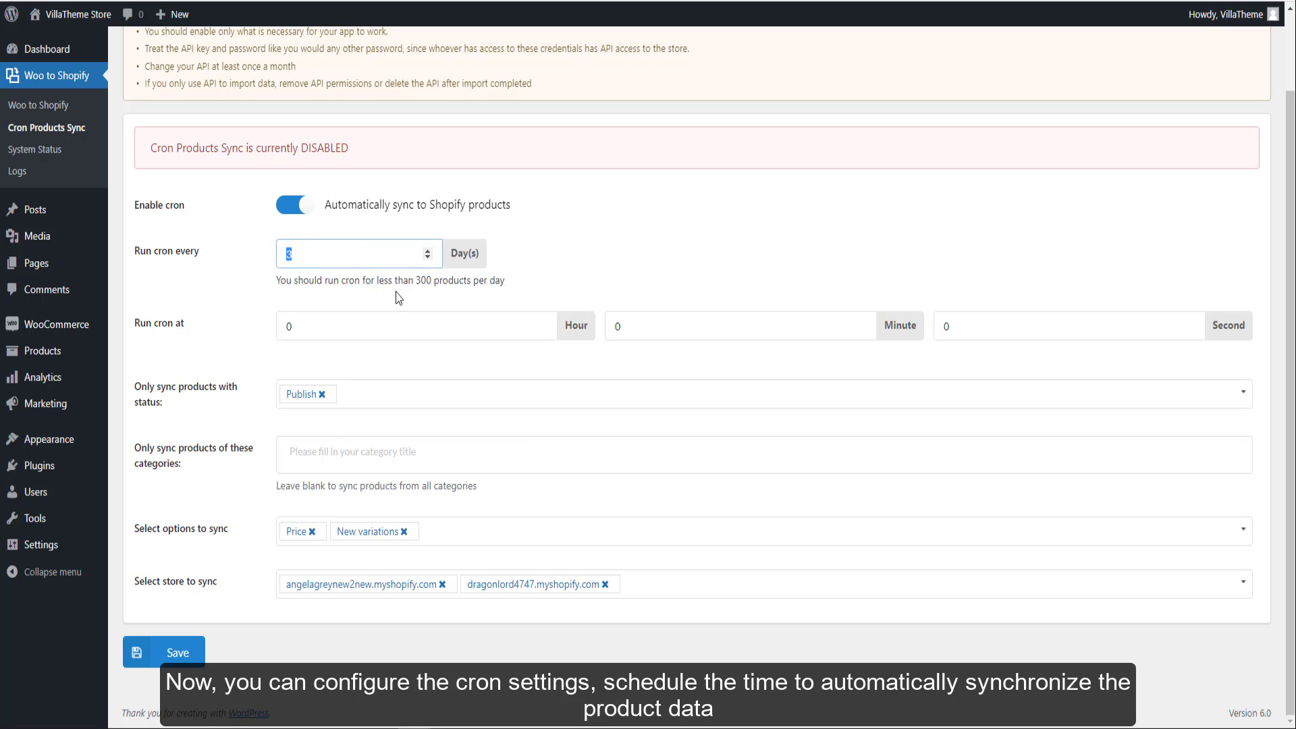
left_click(230, 284)
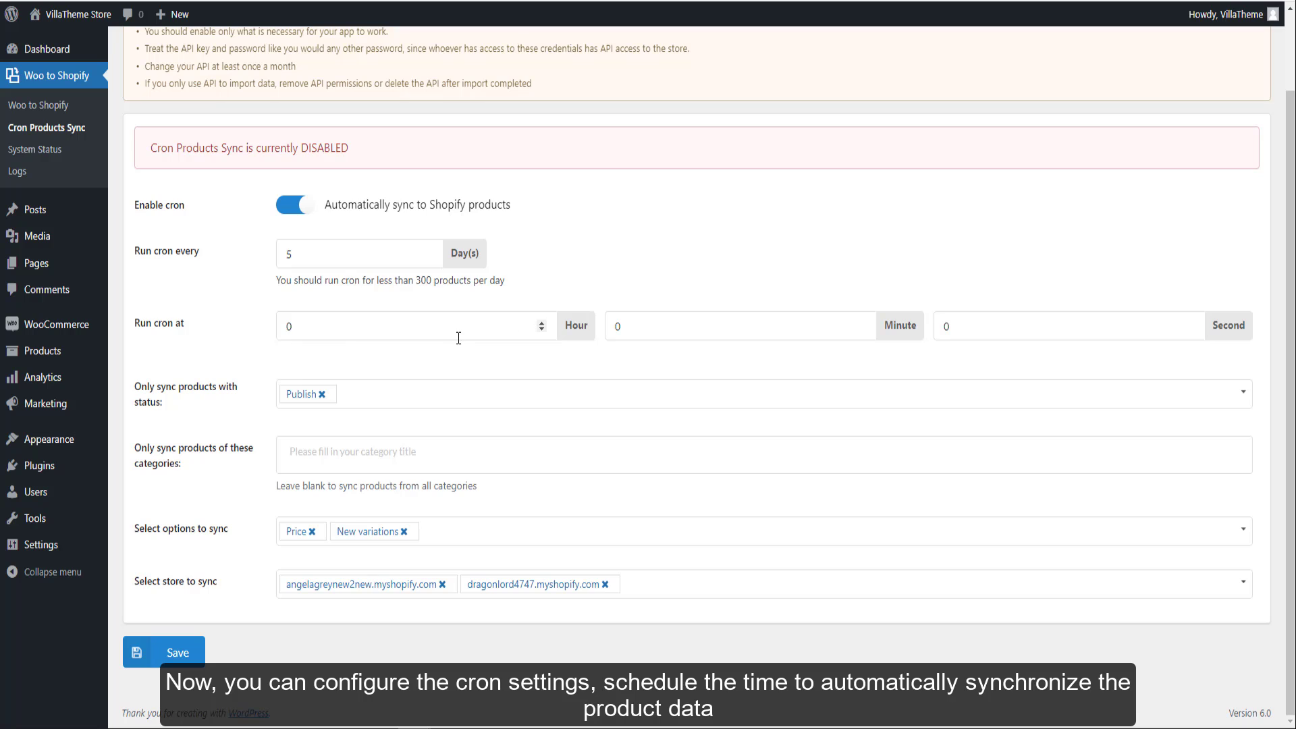
Add Draft products and the Inventory field to the sync, then save.
left_click(353, 397)
left_click(342, 454)
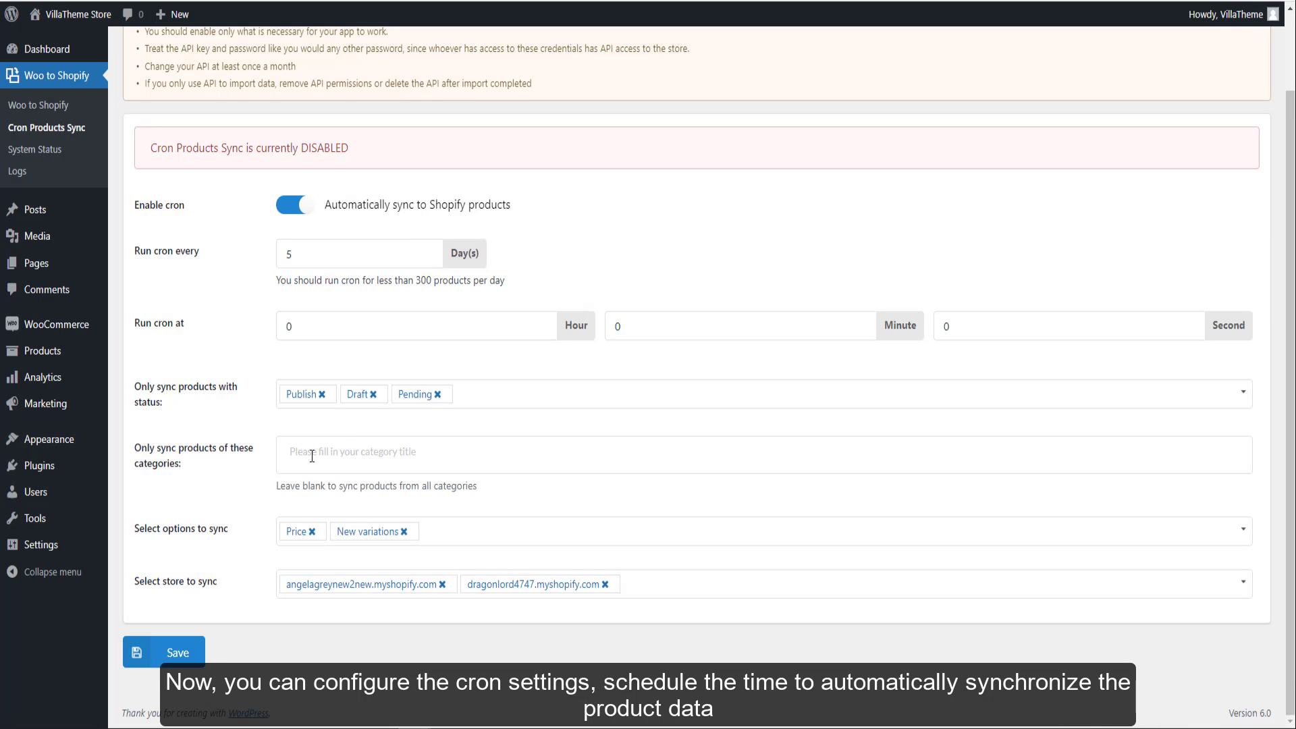
left_click(428, 537)
left_click(428, 540)
left_click(427, 540)
left_click(420, 563)
left_click(192, 645)
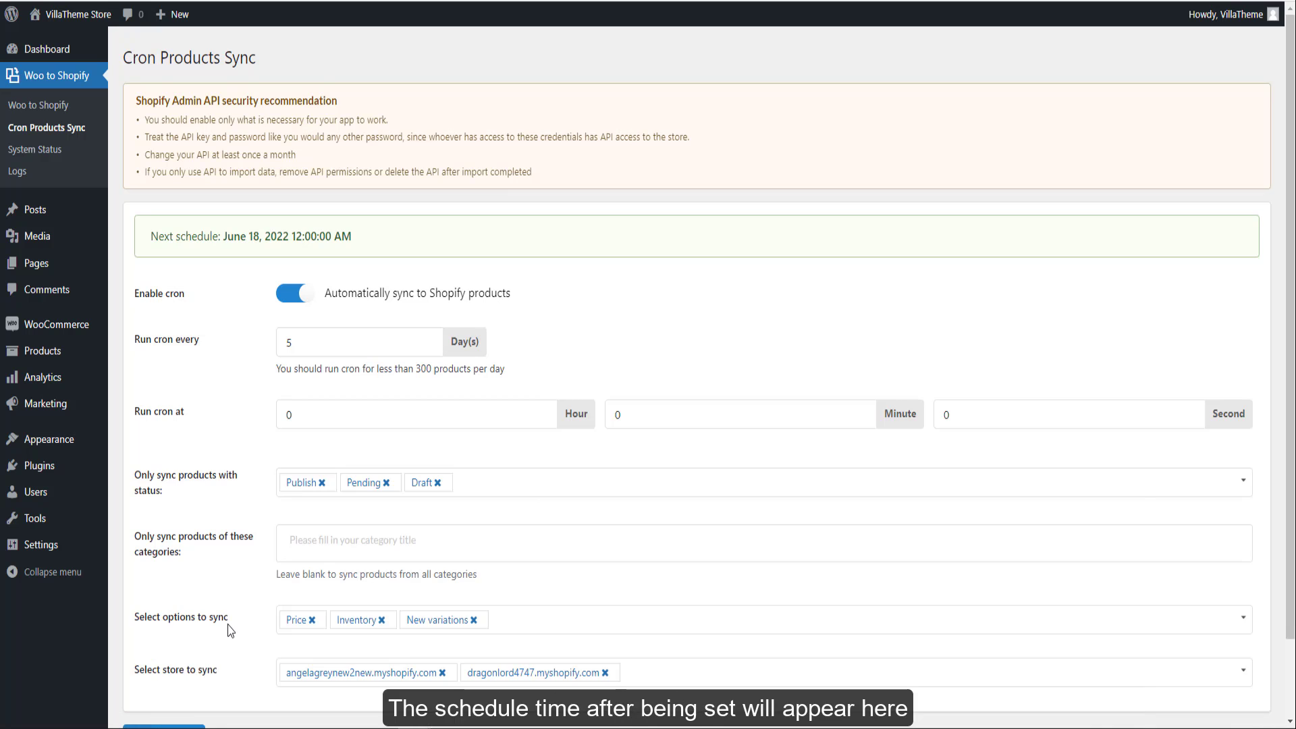
Check the saved cron notice showing the next run on June 18, 2022.
scroll(372, 273, "down", 1)
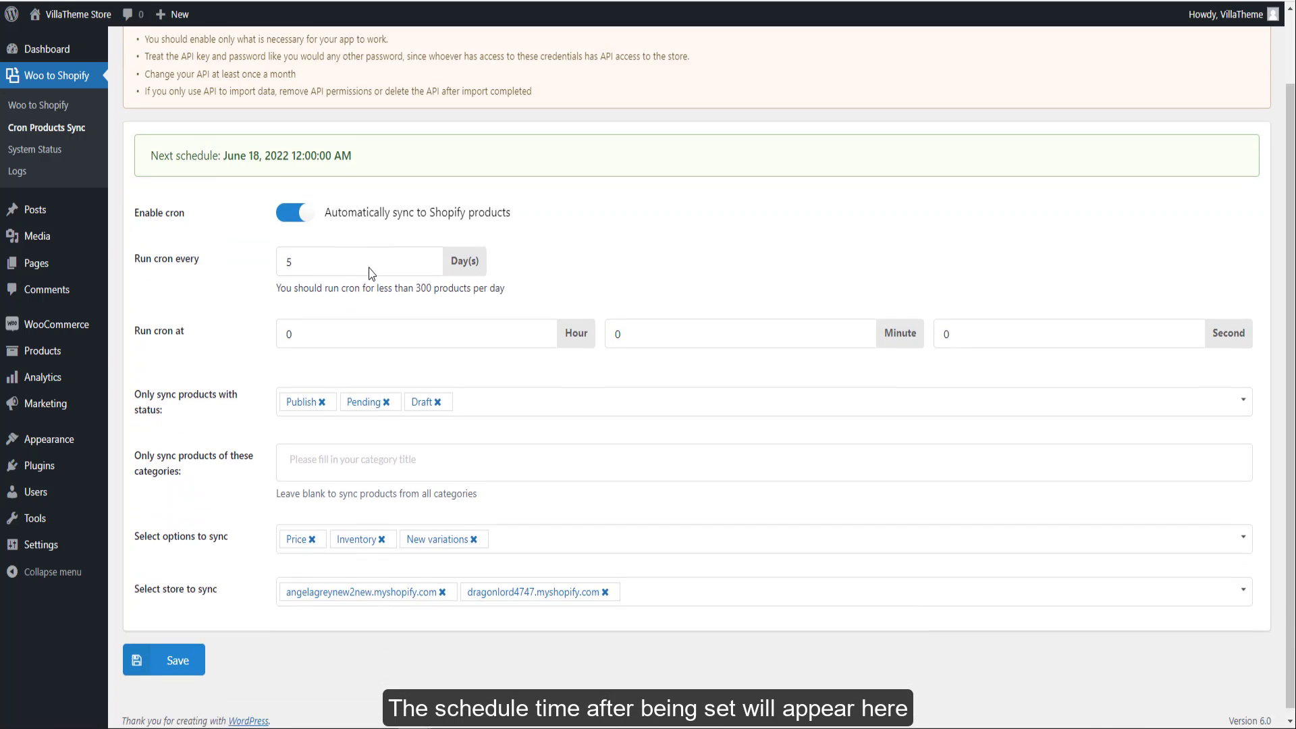
scroll(372, 274, "up", 1)
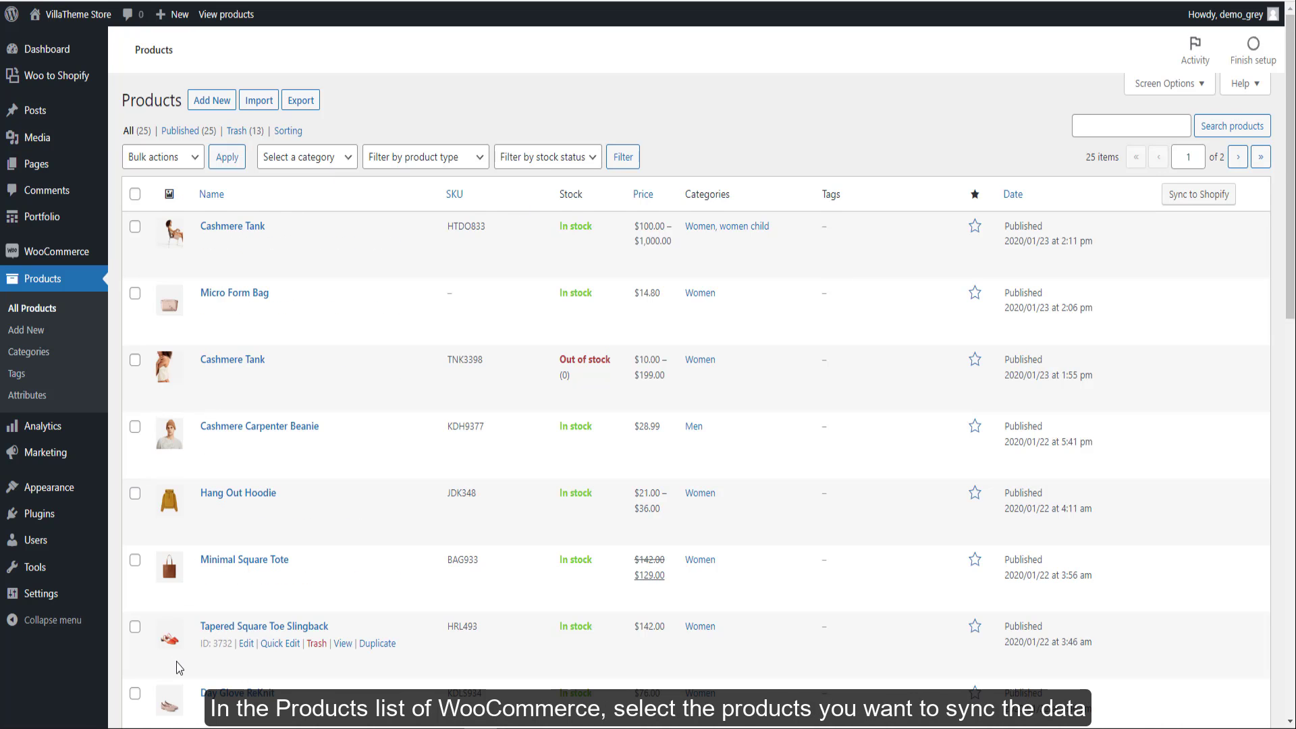
Select every product on the WooCommerce Products page.
scroll(179, 668, "down", 8)
scroll(181, 669, "up", 7)
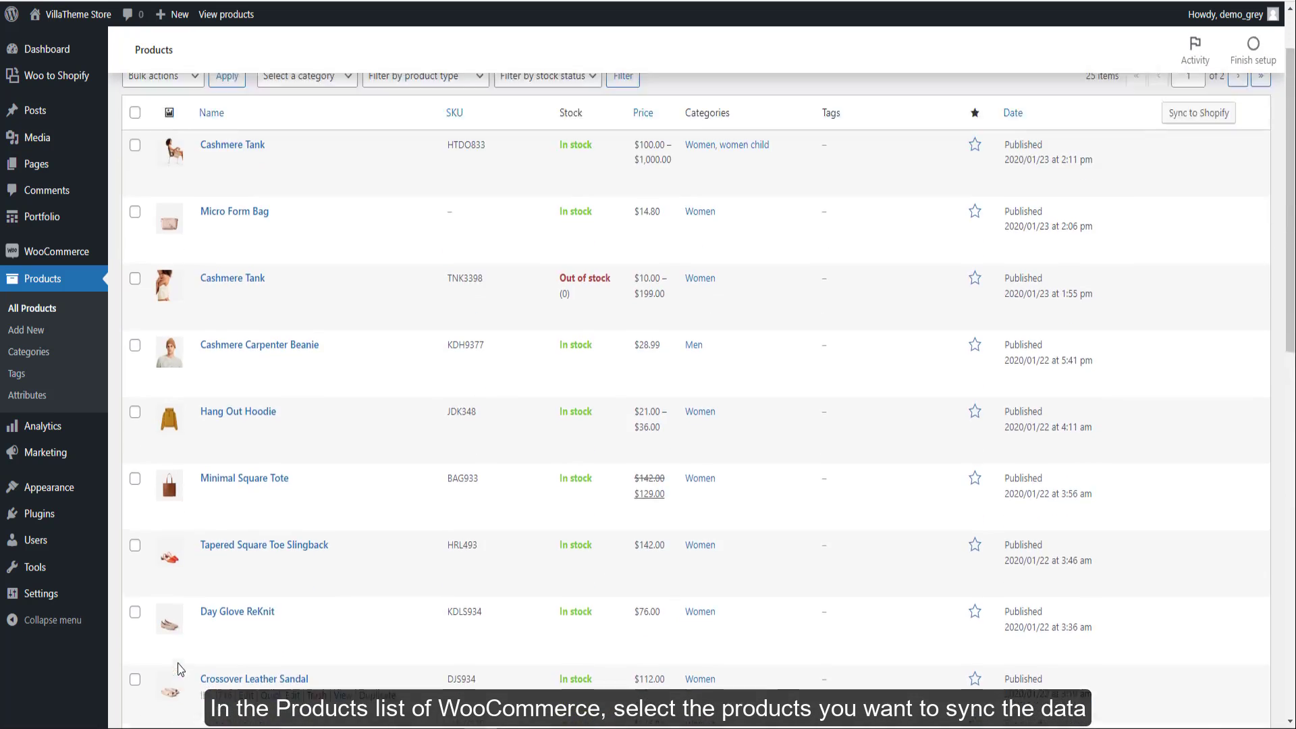
scroll(180, 668, "up", 2)
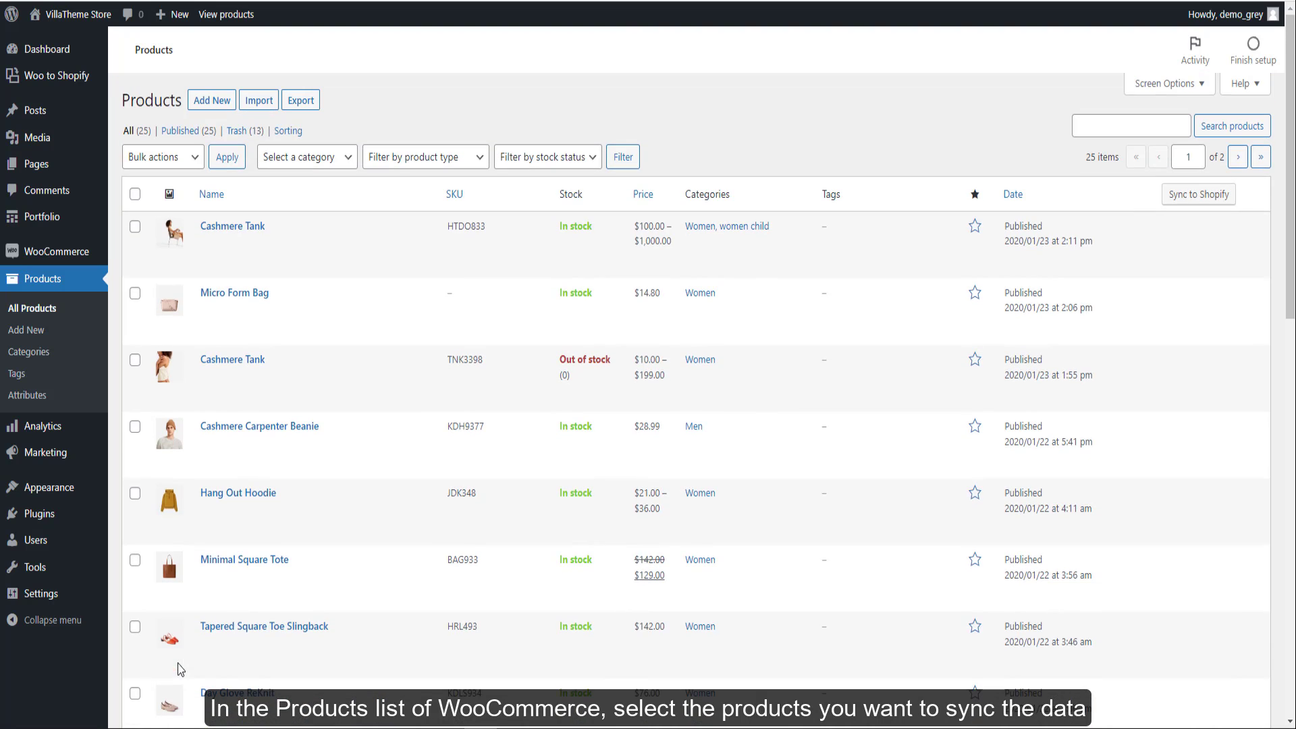
left_click(135, 227)
left_click(135, 293)
left_click(135, 360)
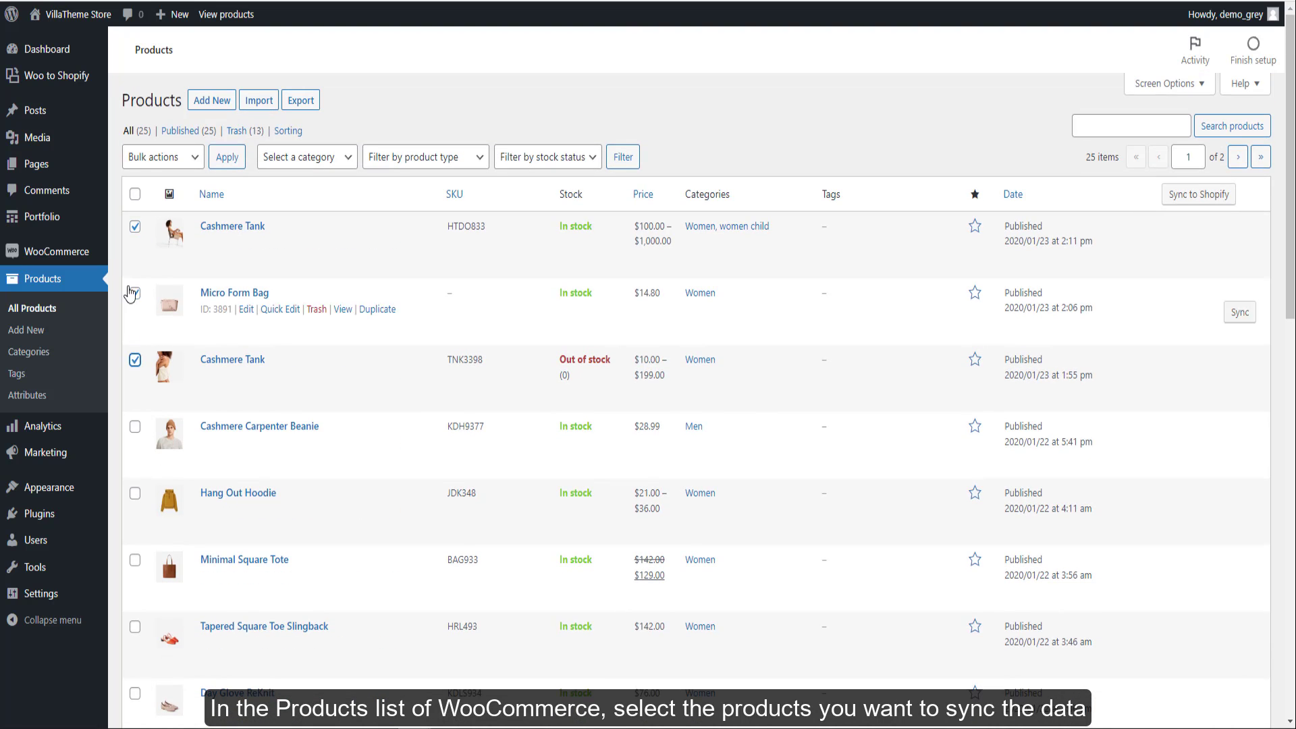
left_click(135, 195)
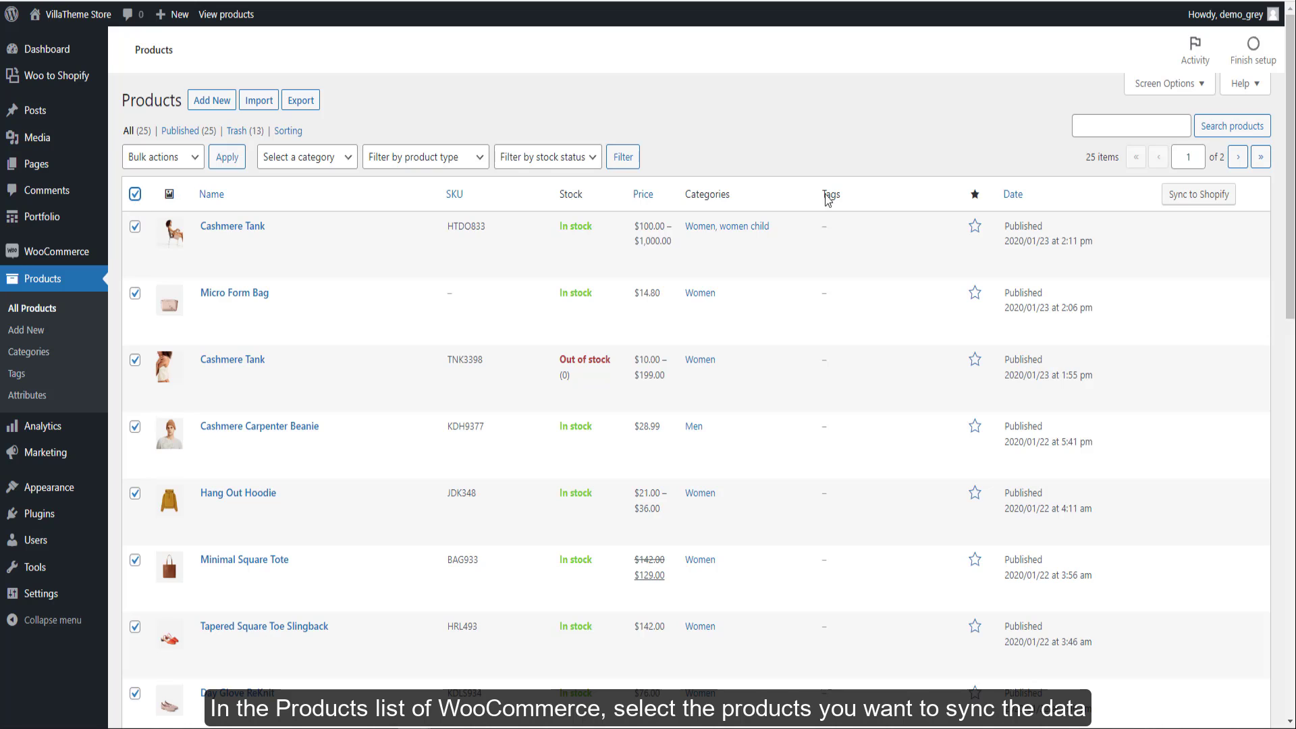
Sync the selected products to angelagreynew2new.myshopify.com with all fields ticked, saving these options.
left_click(1167, 202)
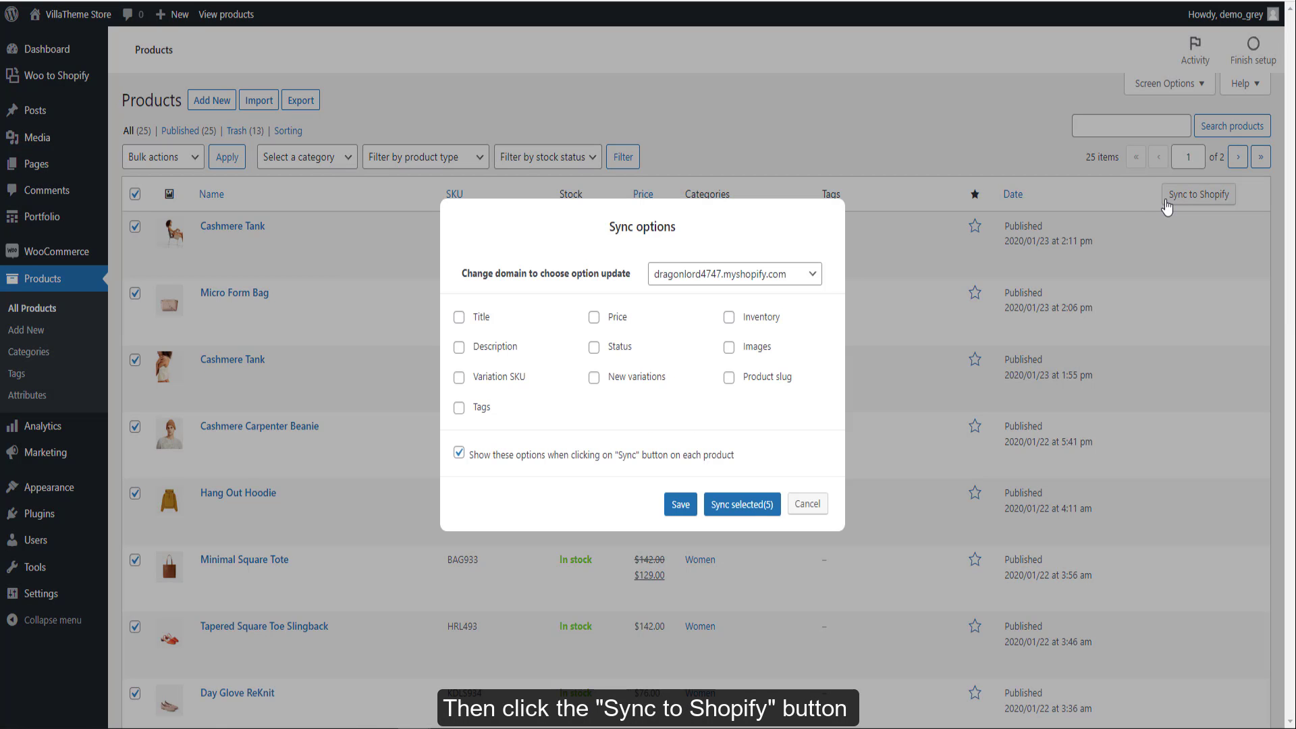
left_click(720, 273)
left_click(712, 304)
left_click(729, 376)
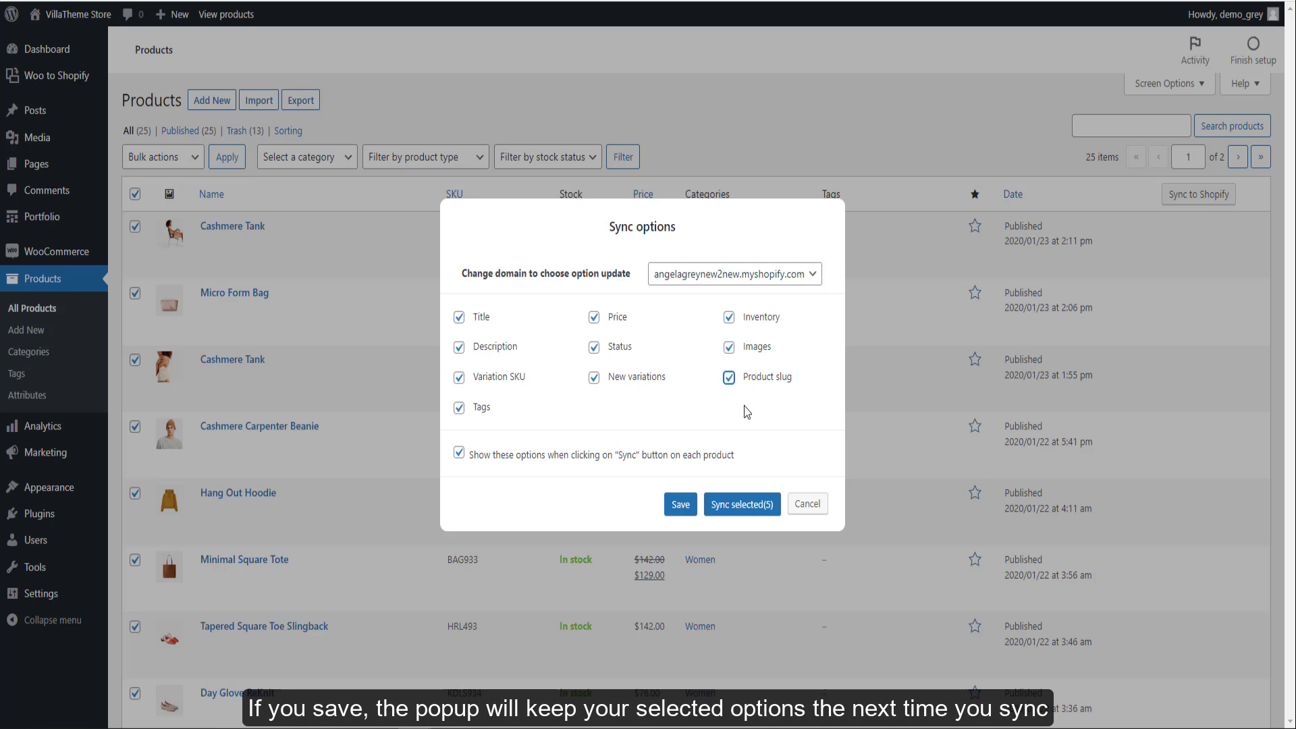
left_click(673, 506)
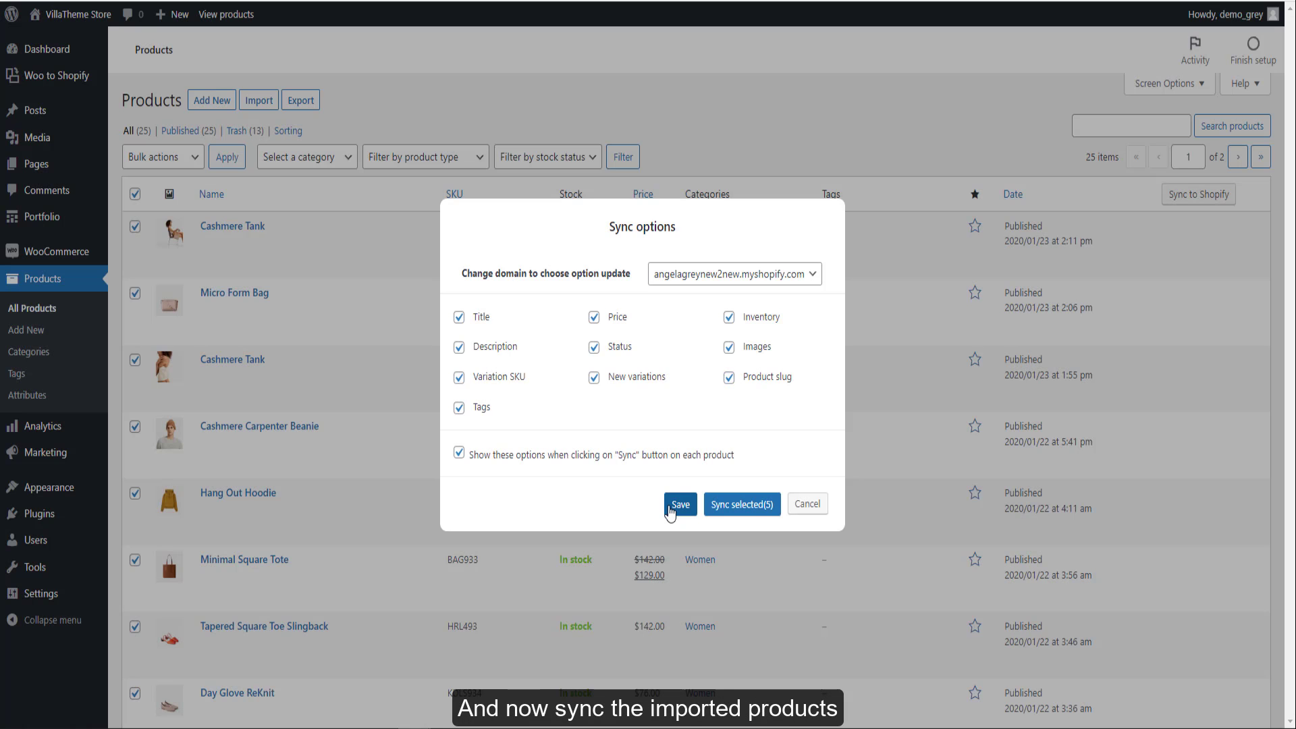
left_click(740, 506)
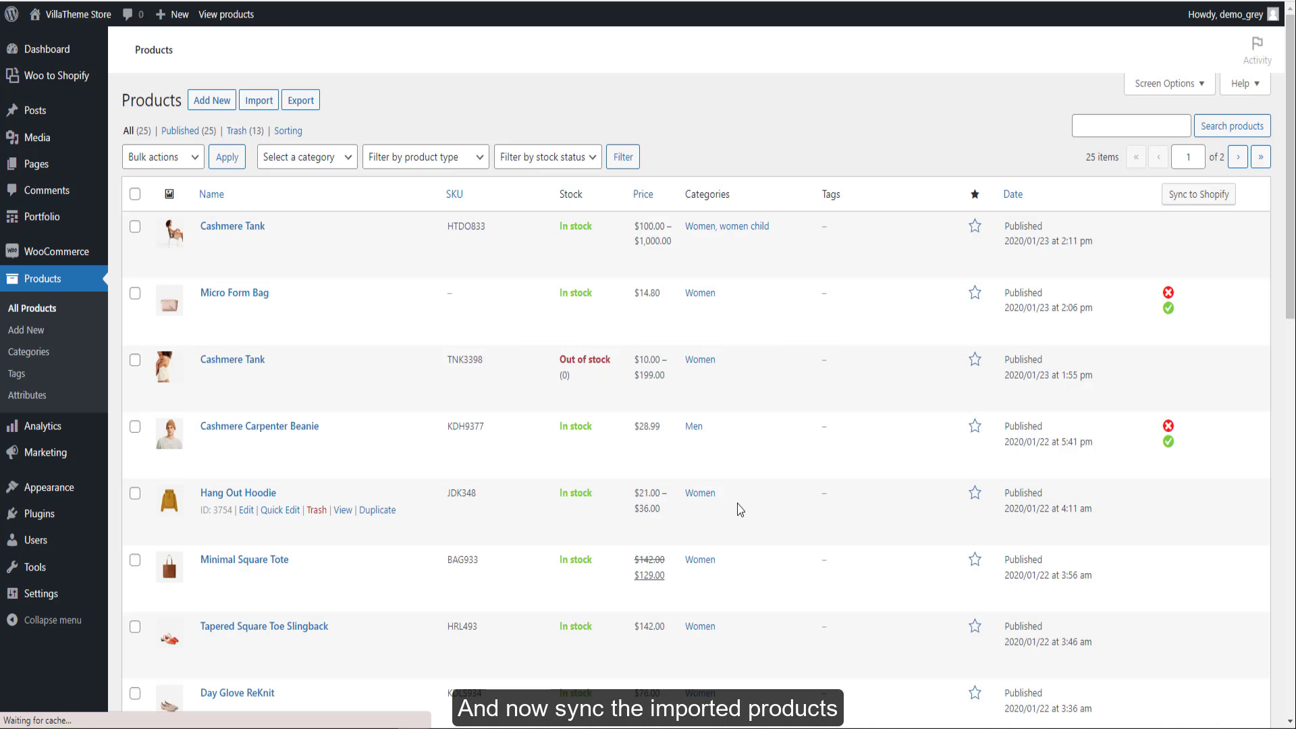
Sync only Cashmere Carpenter Beanie to the angelagreynew2new store from its row's Sync button.
scroll(1192, 428, "down", 12)
mouse_move(1195, 426)
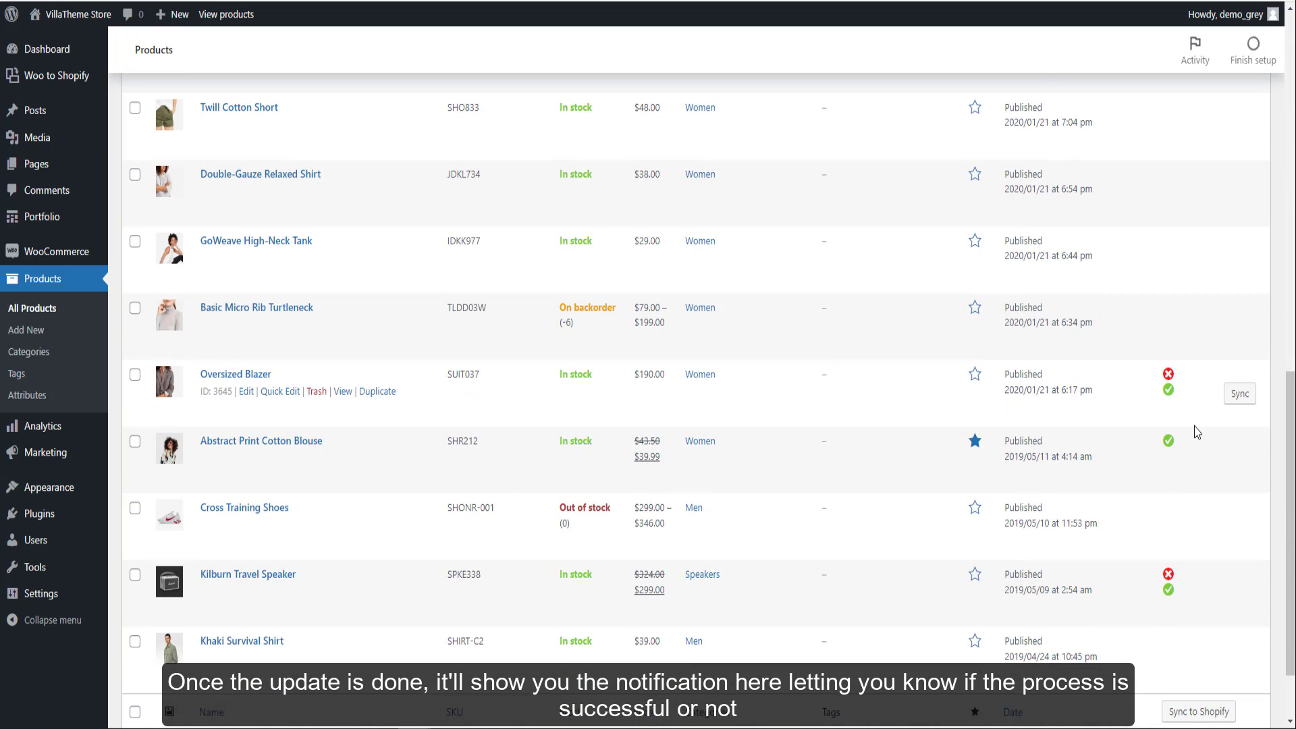
scroll(1196, 392, "up", 12)
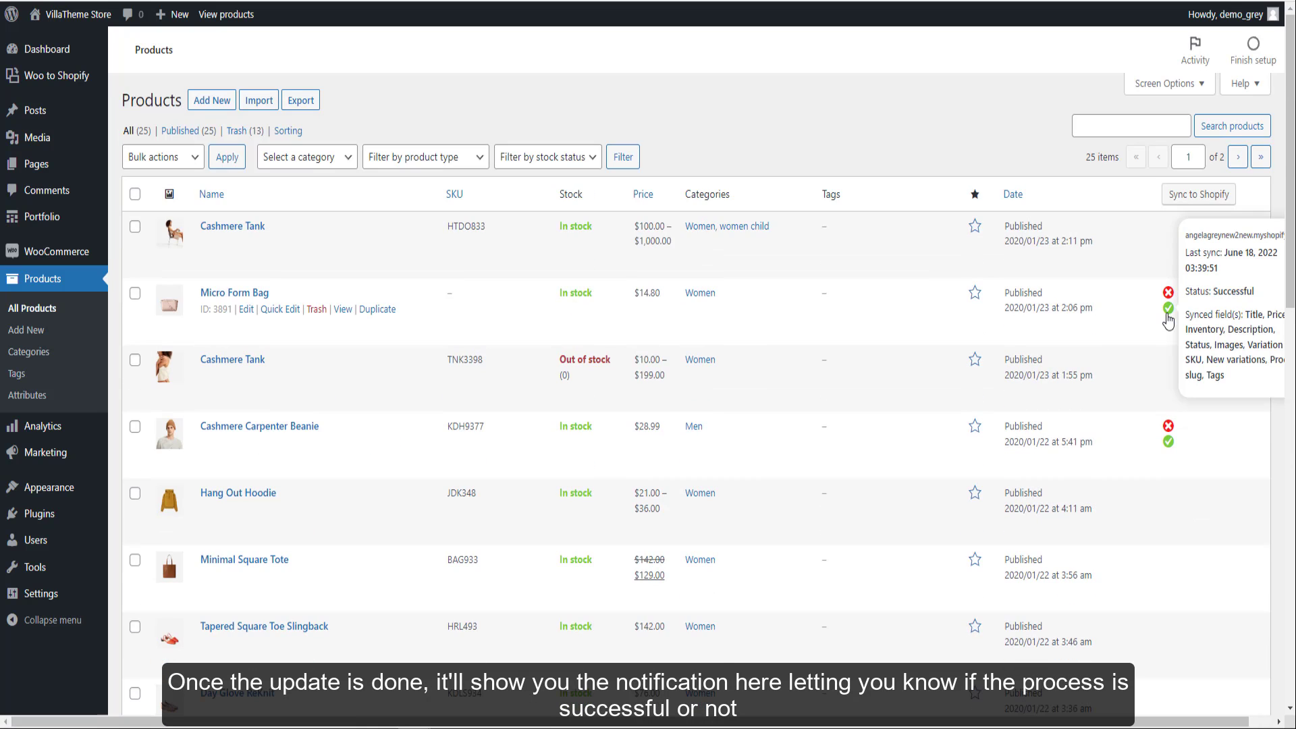
mouse_move(1157, 446)
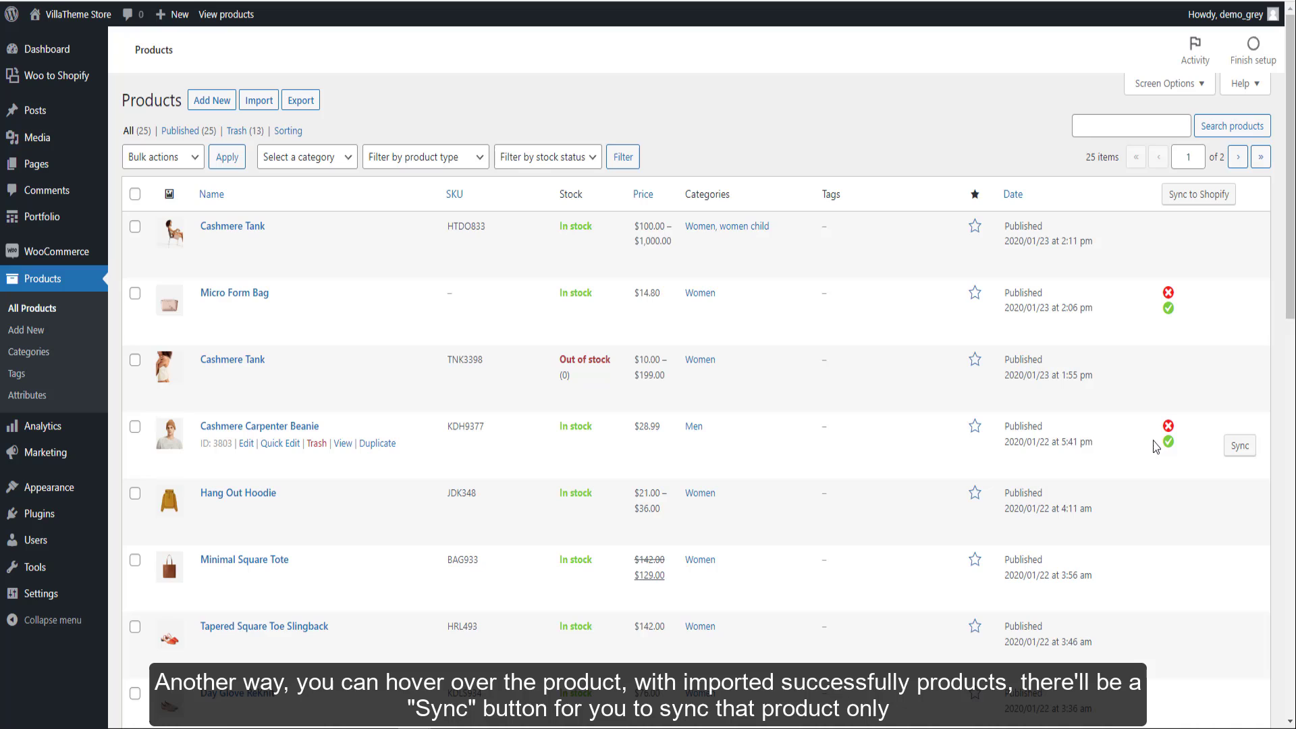
left_click(1241, 448)
left_click(794, 285)
left_click(769, 301)
left_click(760, 501)
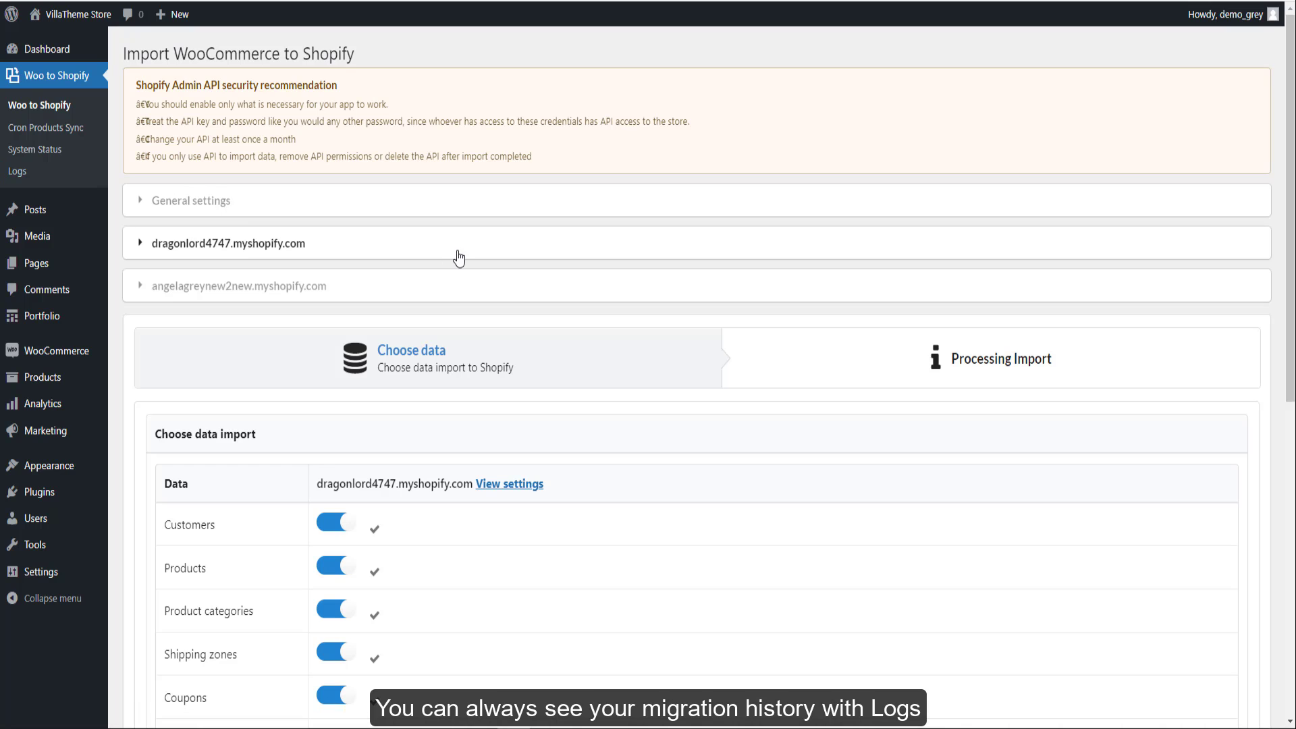
Open the Woo to Shopify log files page showing the dragonlord4747 store's logs.txt.
left_click(34, 171)
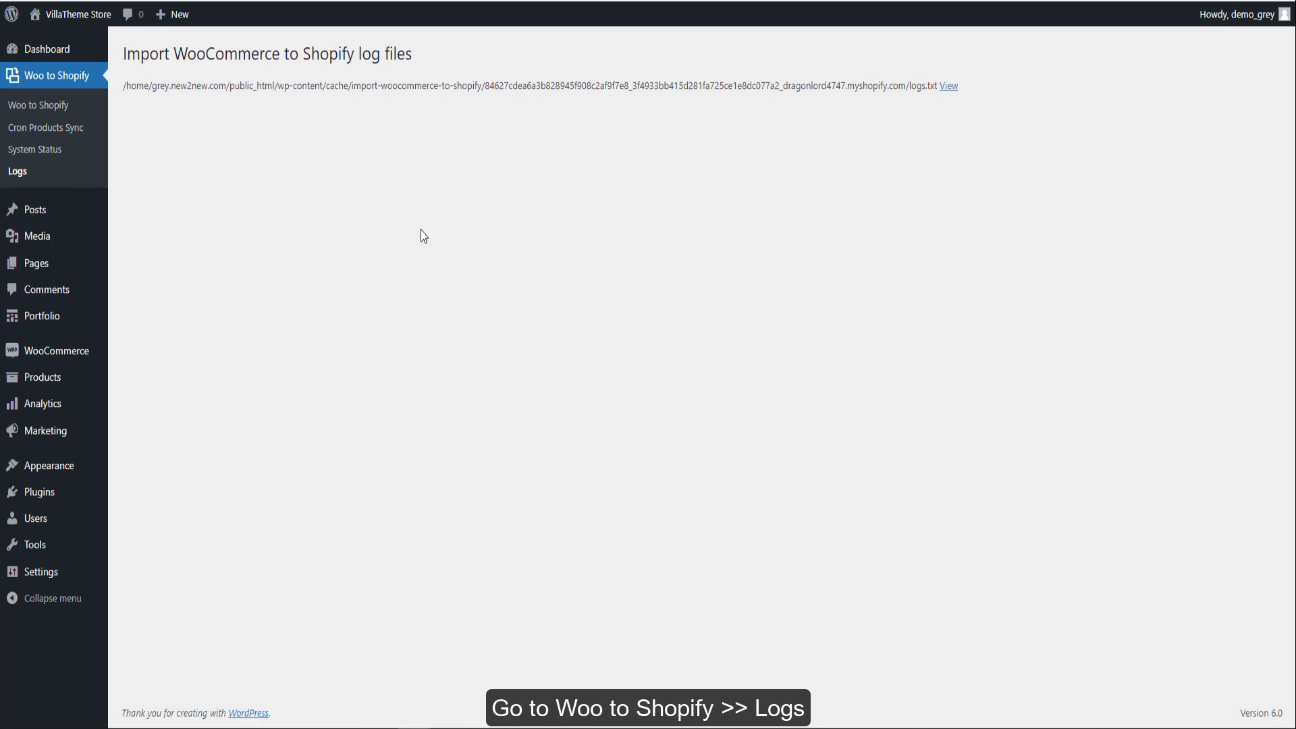